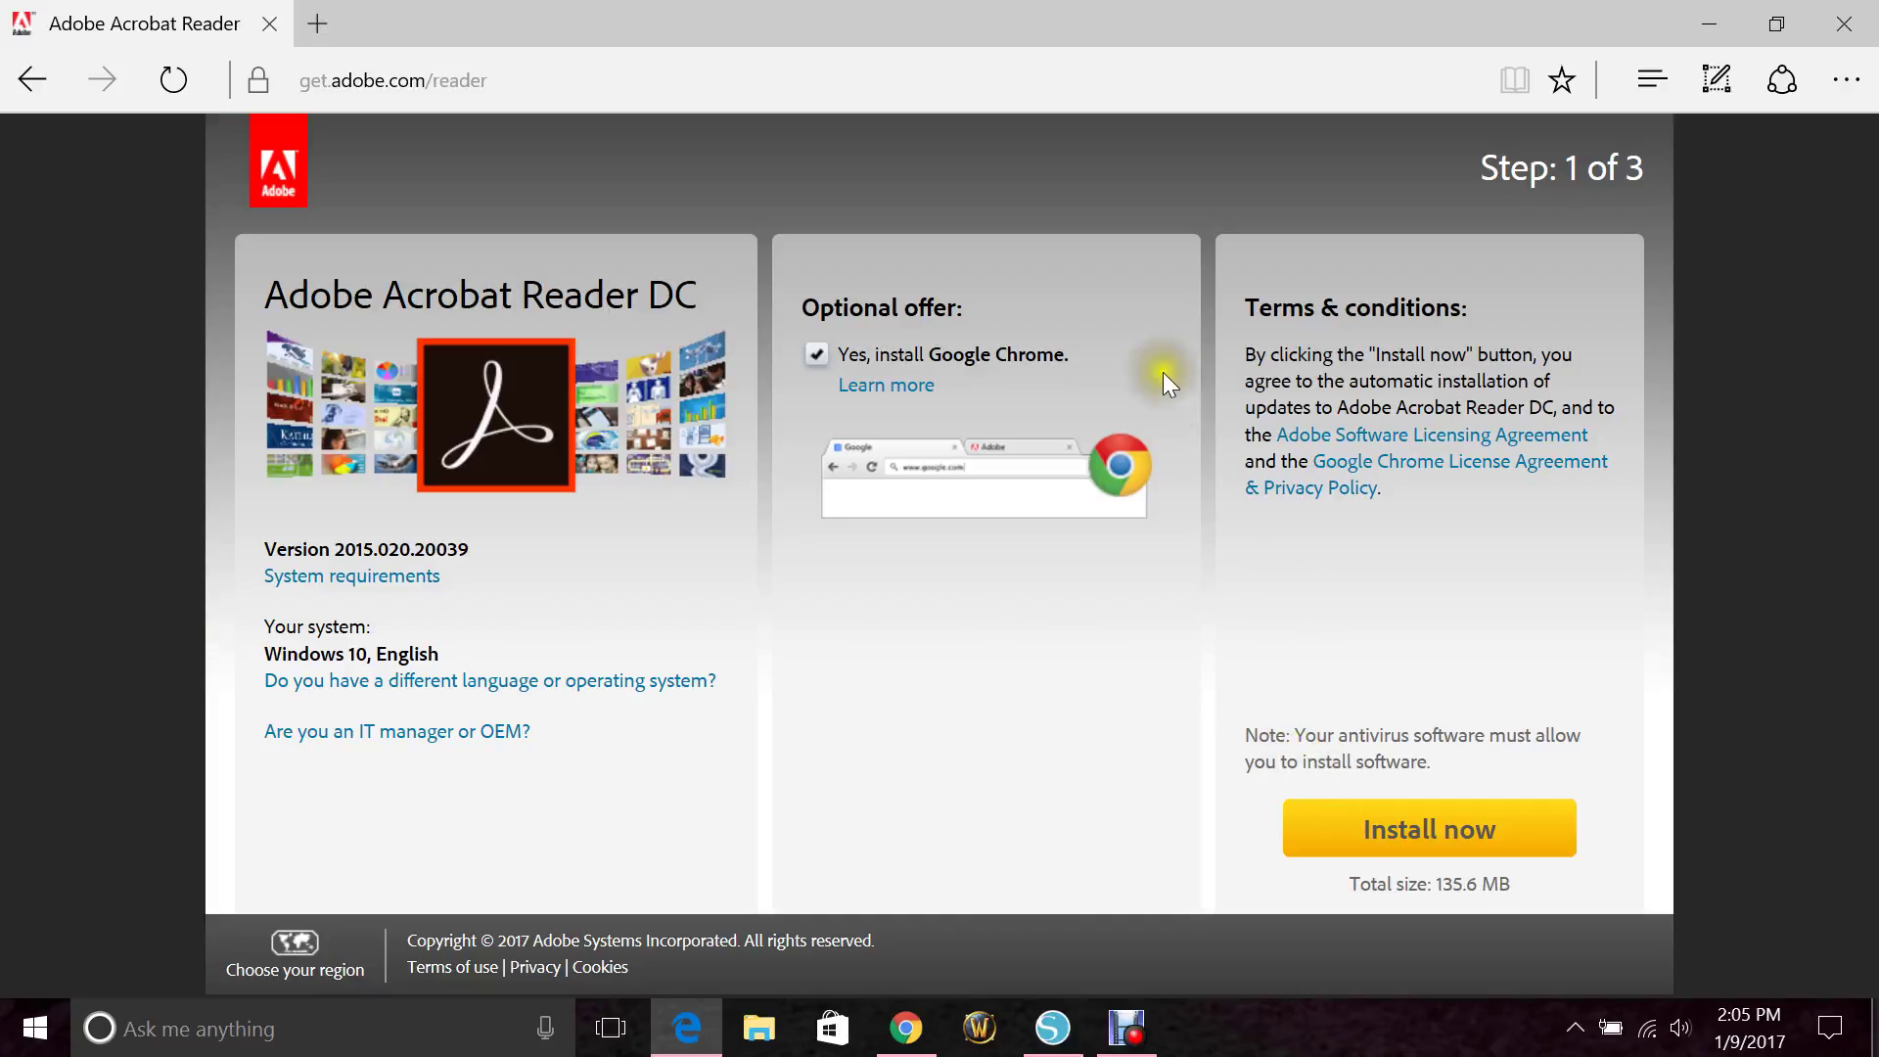
Close the Adobe Reader download page in Edge and bring back the Silhouette Studio invitation.
{"action": "left_click", "coordinate": [1843, 17]}
{"action": "left_click", "coordinate": [1051, 1027]}
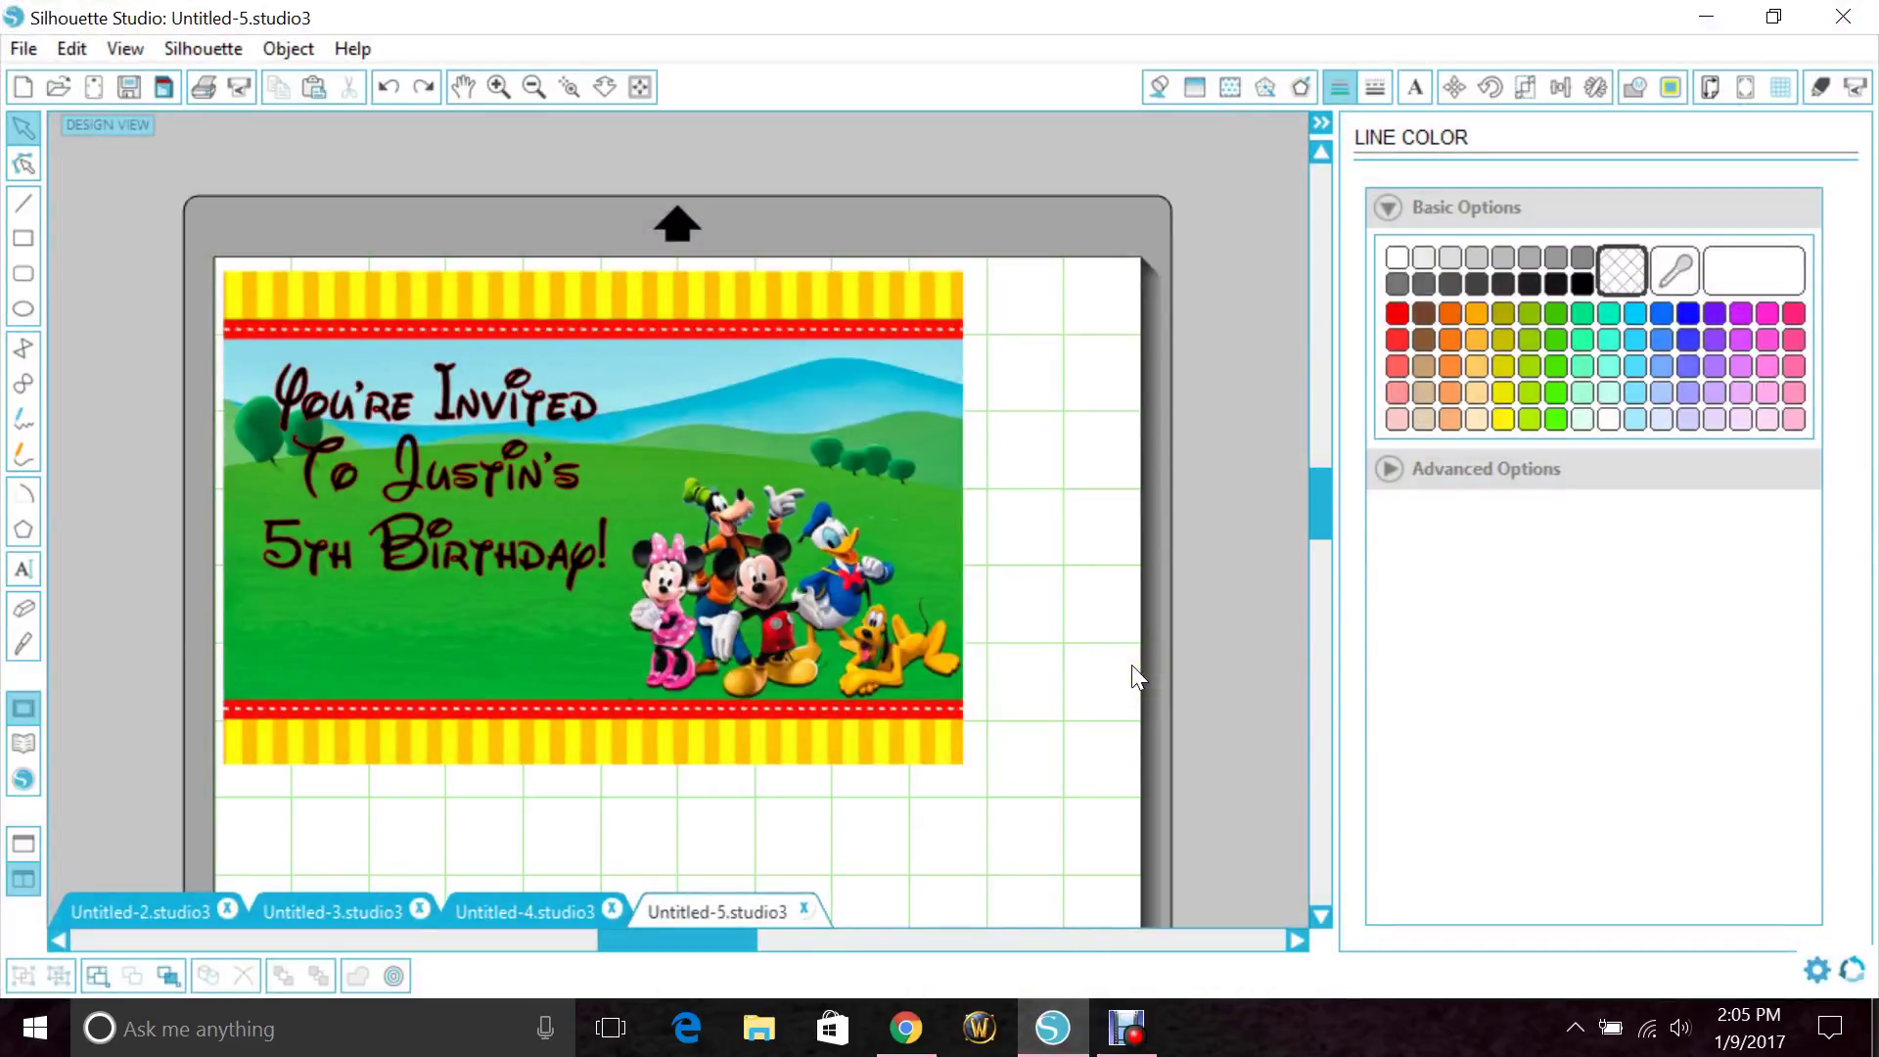
{"action": "left_click_drag", "start_coordinate": [1089, 374], "coordinate": [884, 418]}
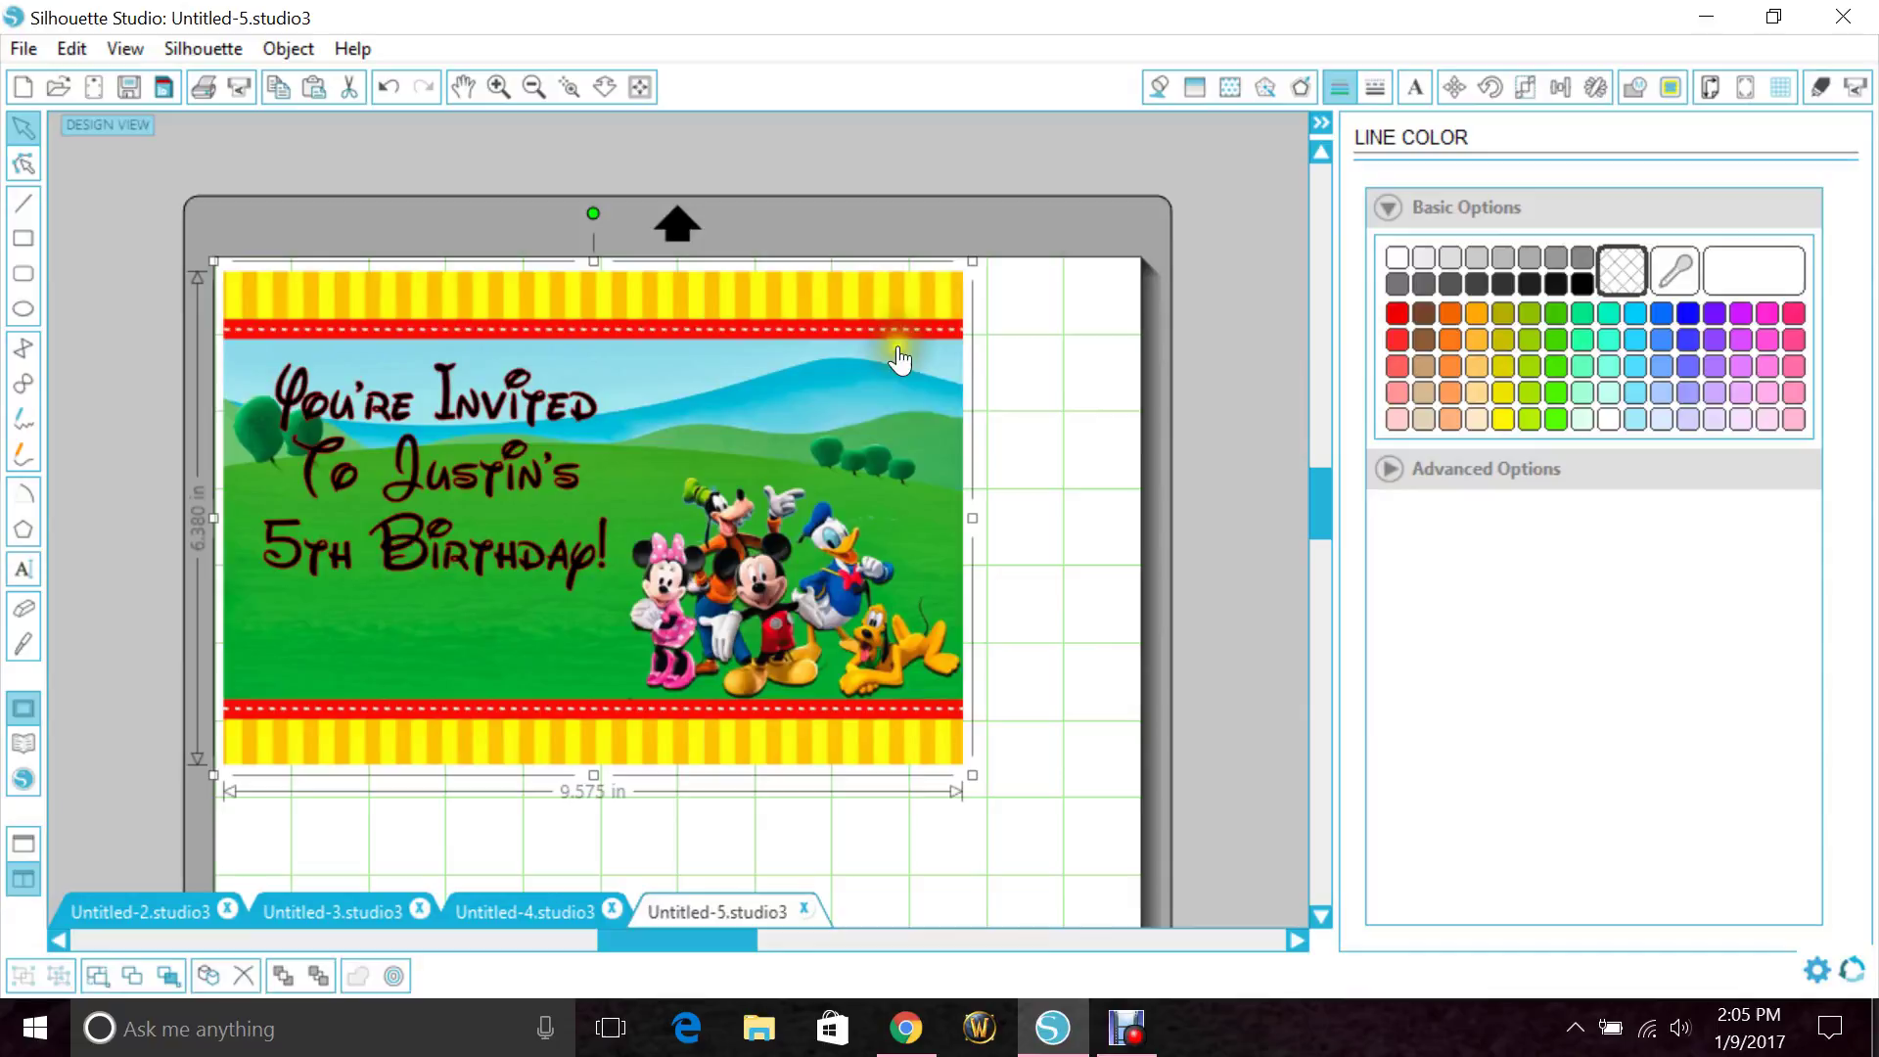
{"action": "left_click", "coordinate": [497, 416]}
{"action": "left_click", "coordinate": [497, 416]}
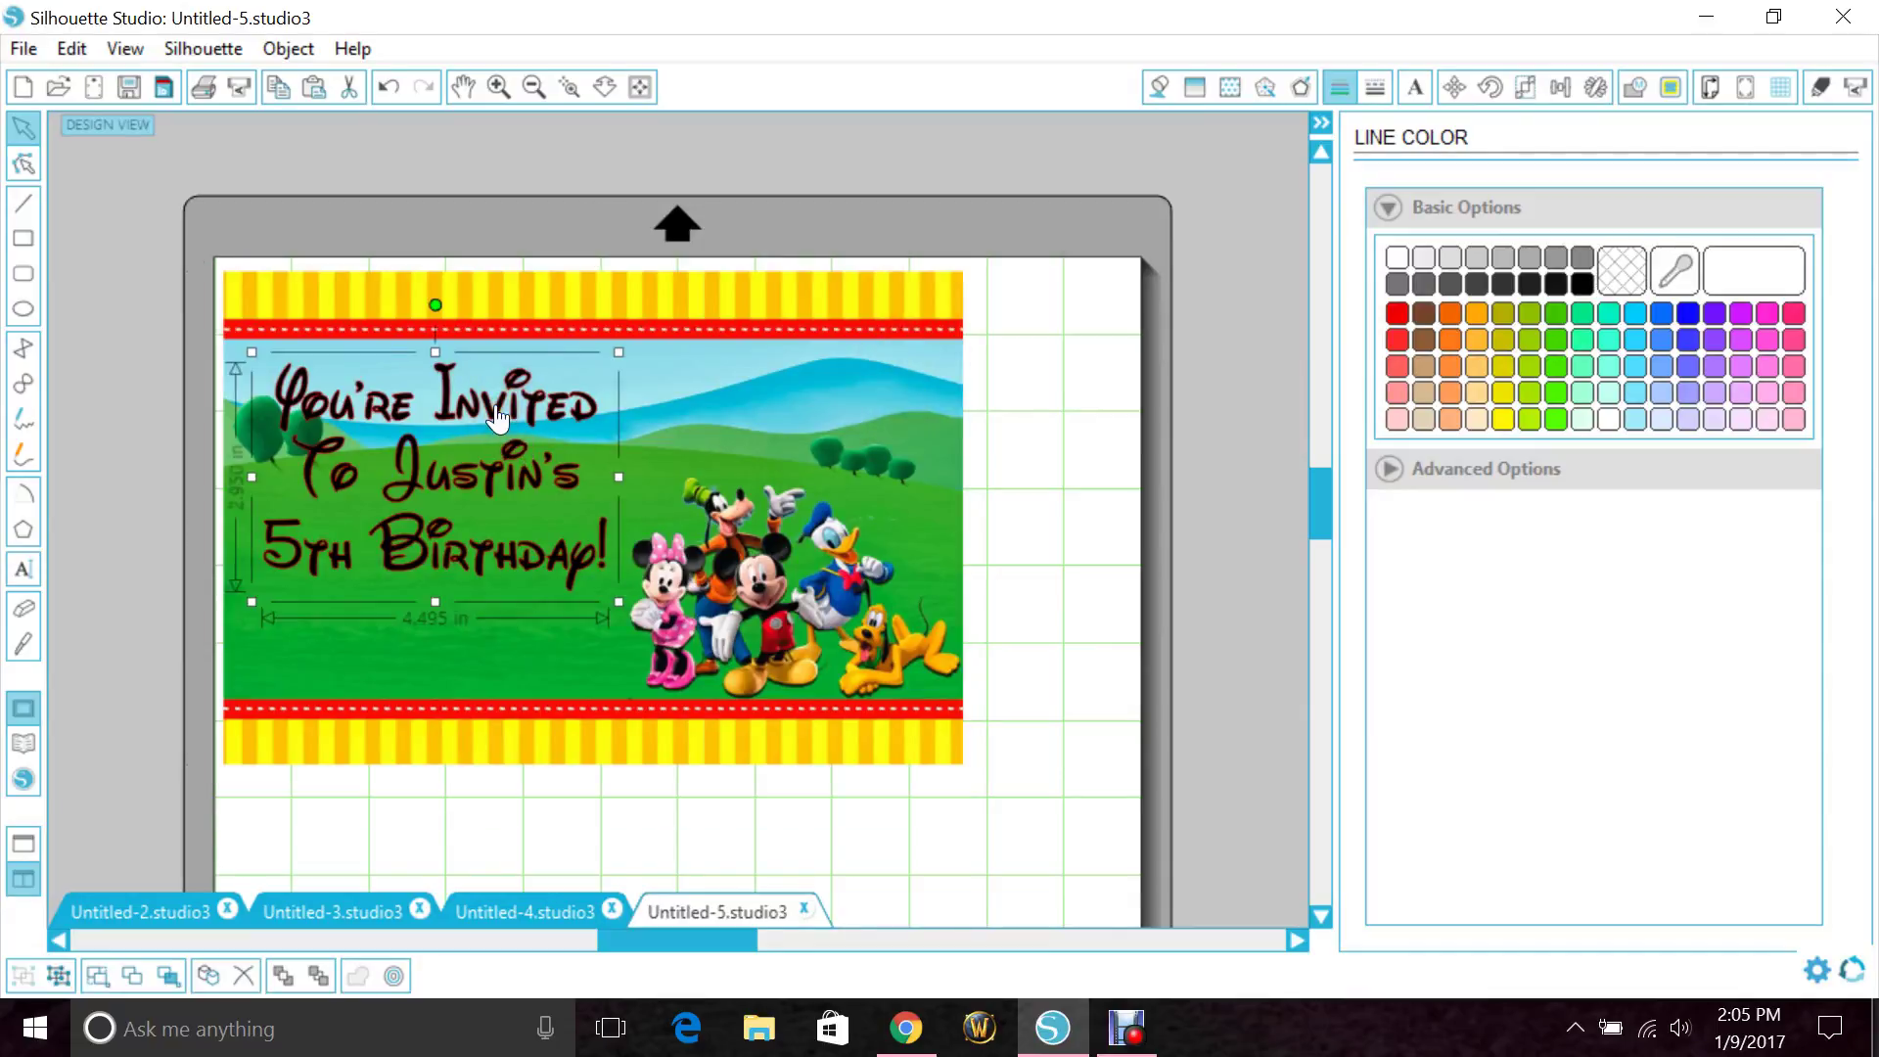
{"action": "left_click", "coordinate": [427, 528]}
{"action": "left_click", "coordinate": [1017, 556]}
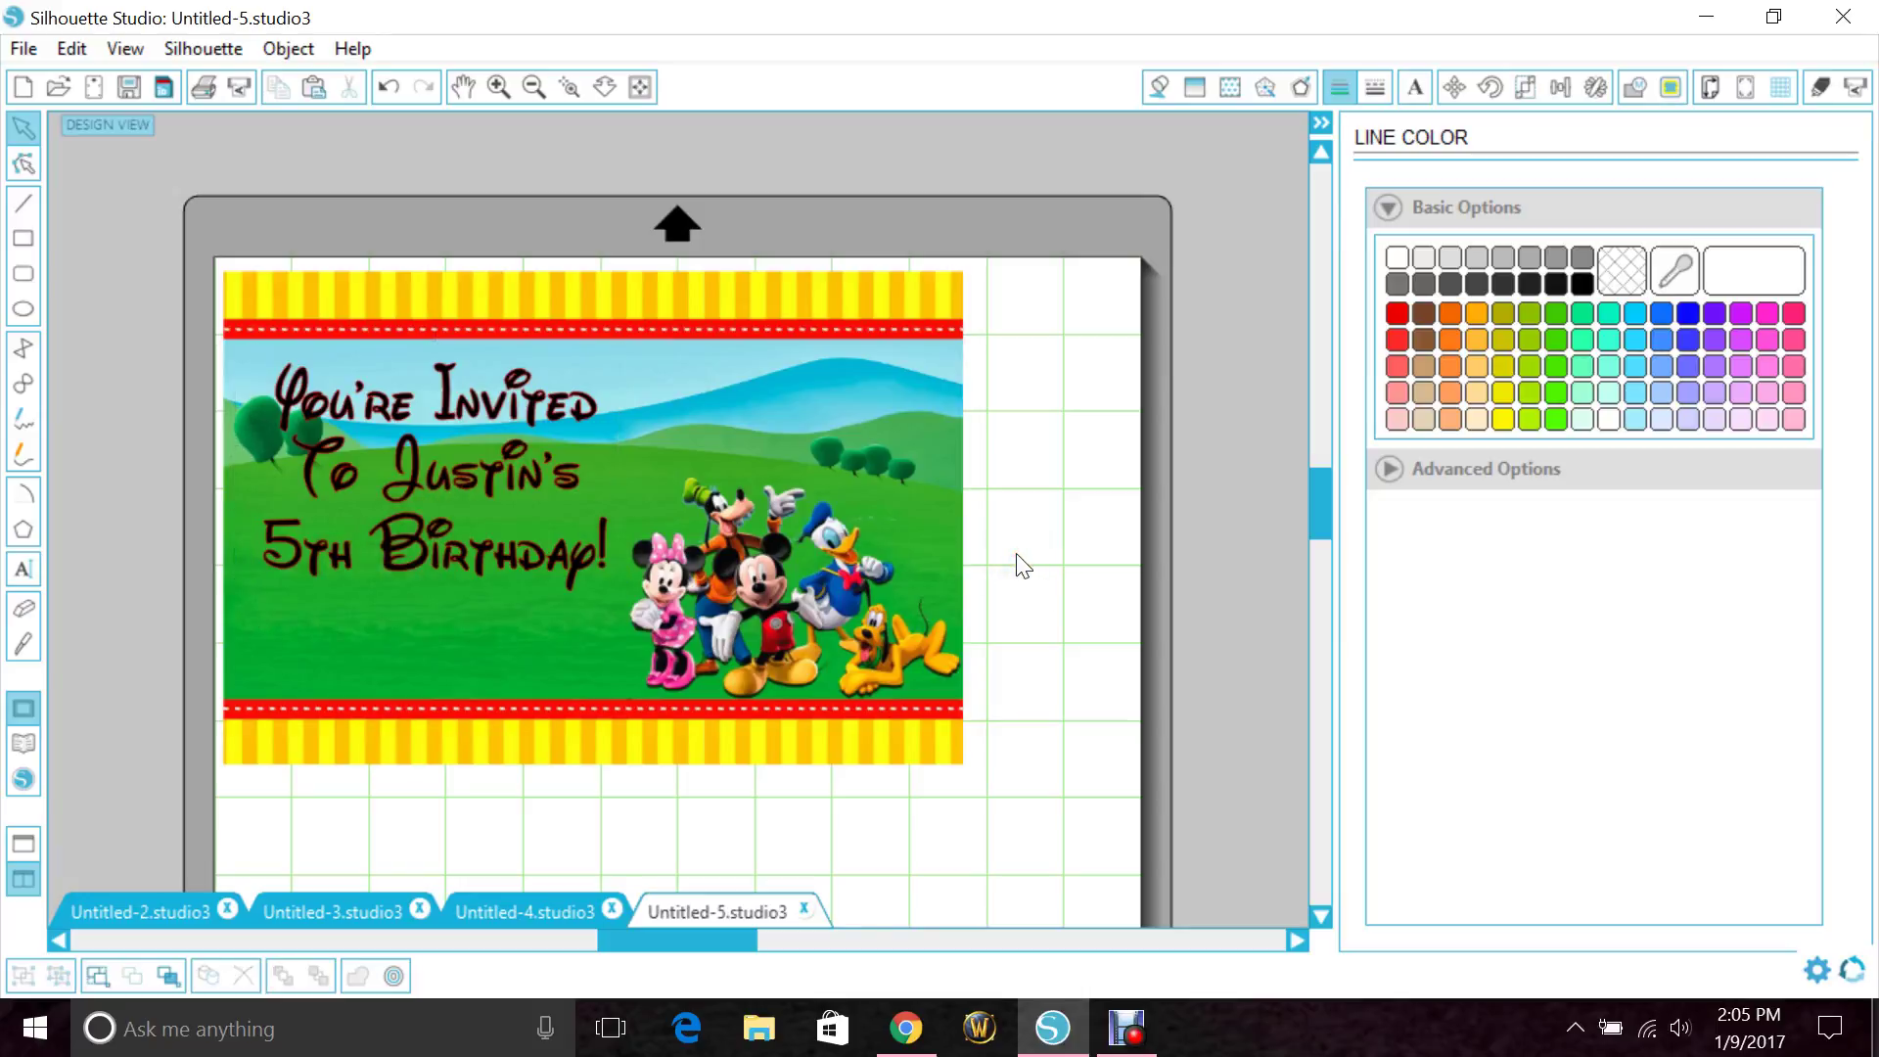
{"action": "left_click_drag", "start_coordinate": [1045, 531], "coordinate": [1015, 571]}
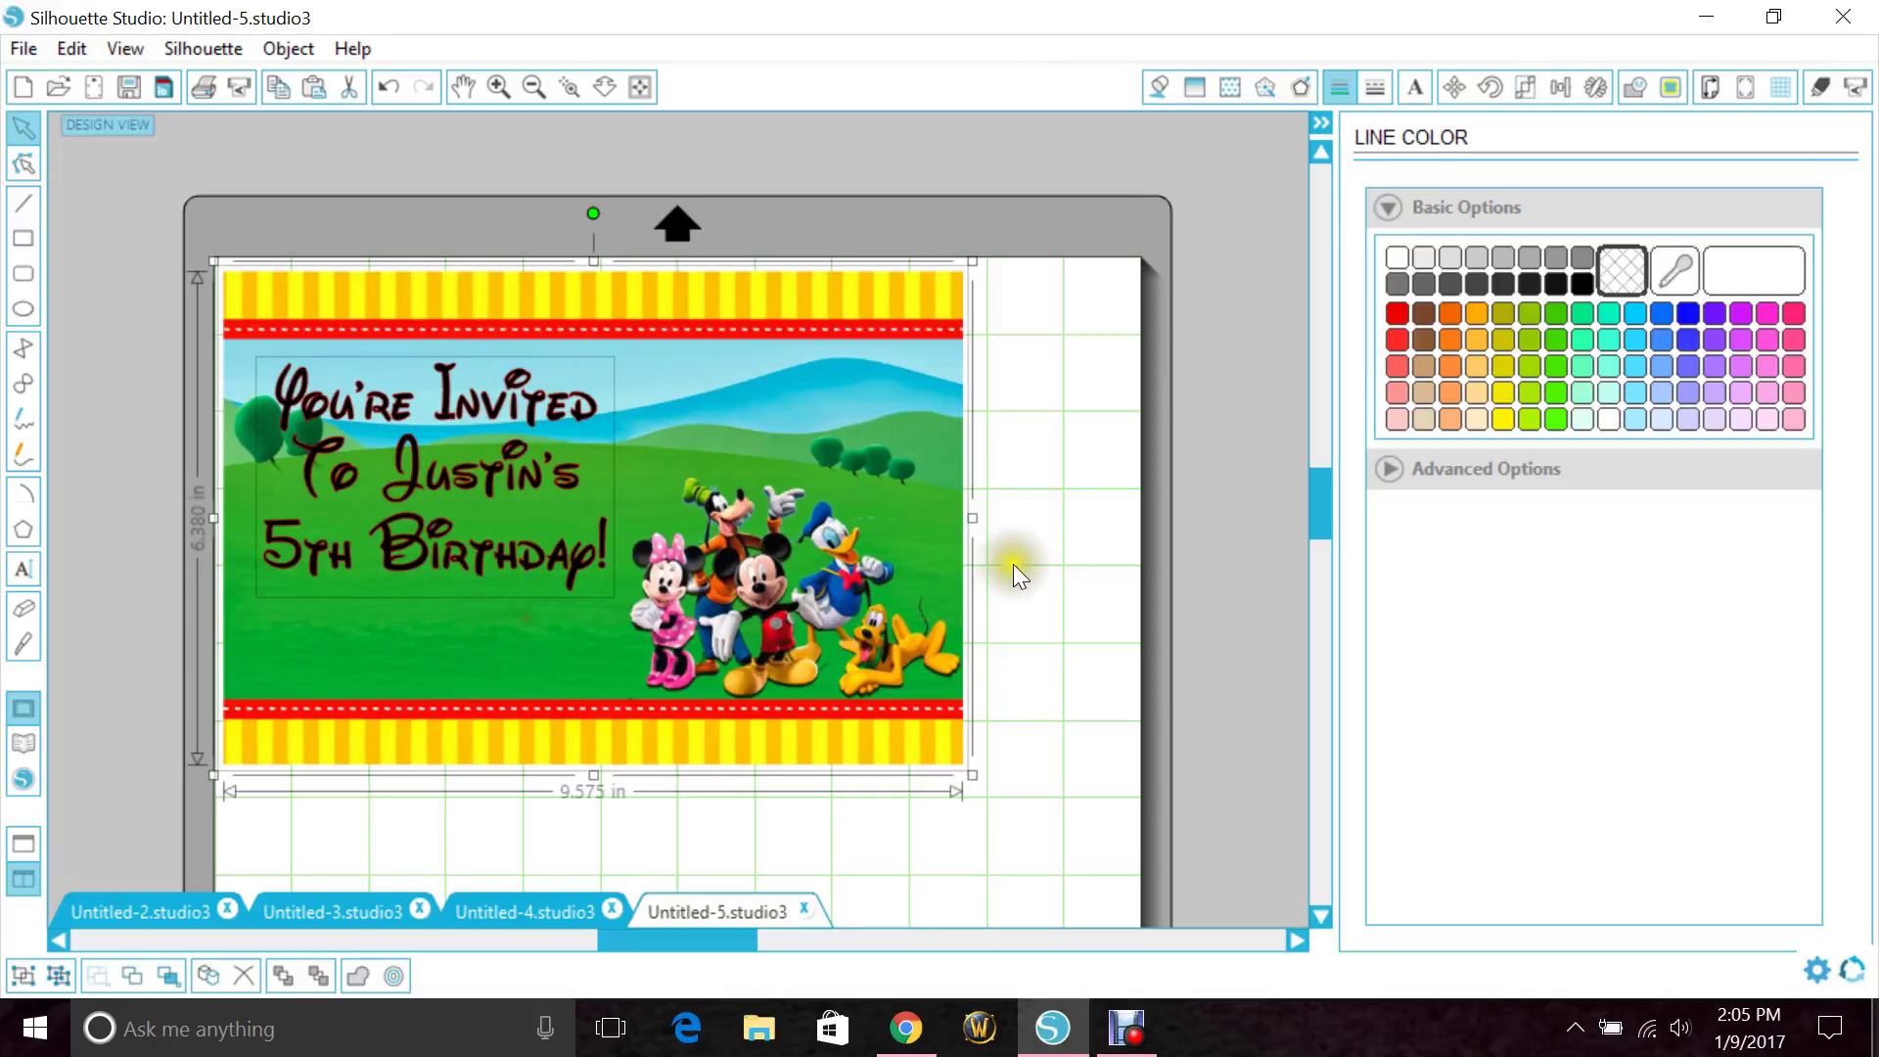
{"action": "left_click", "coordinate": [1018, 560]}
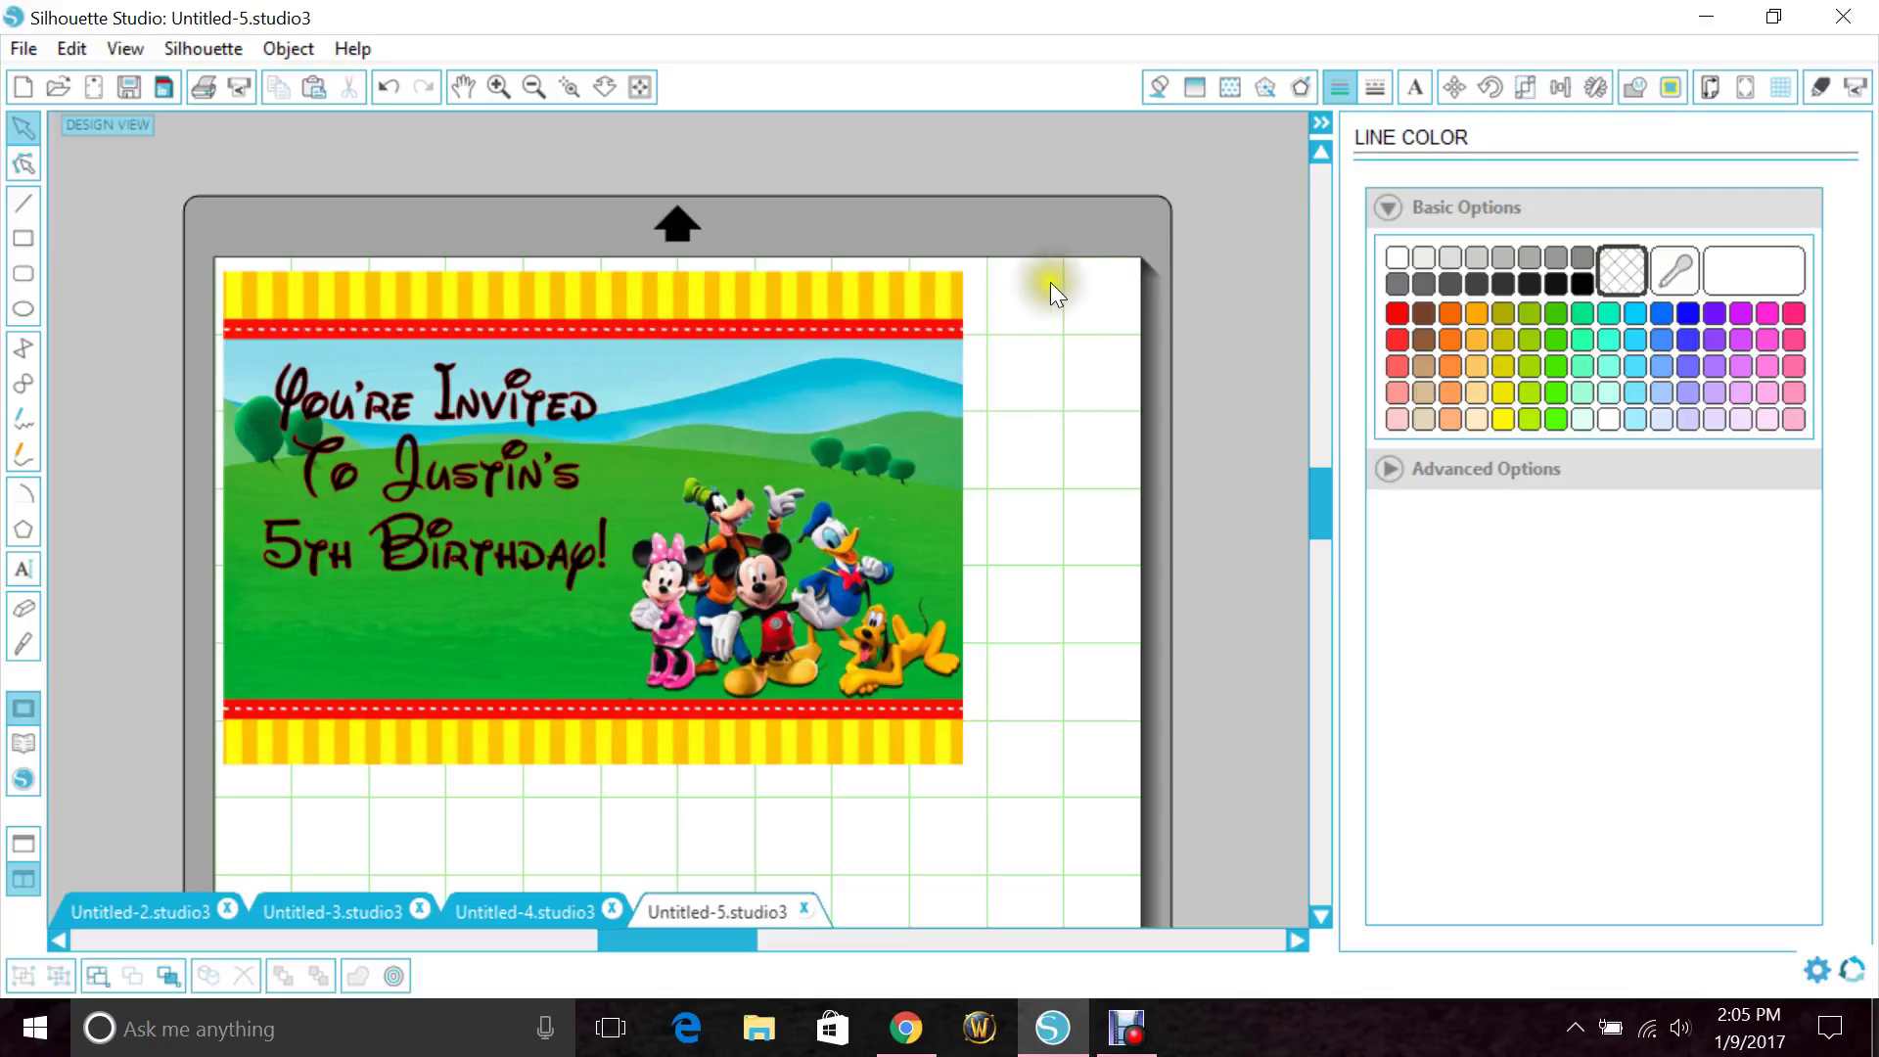
Resize the design page to 8.5 in wide by 11 in high, then select the invitation image.
{"action": "left_click", "coordinate": [1705, 96]}
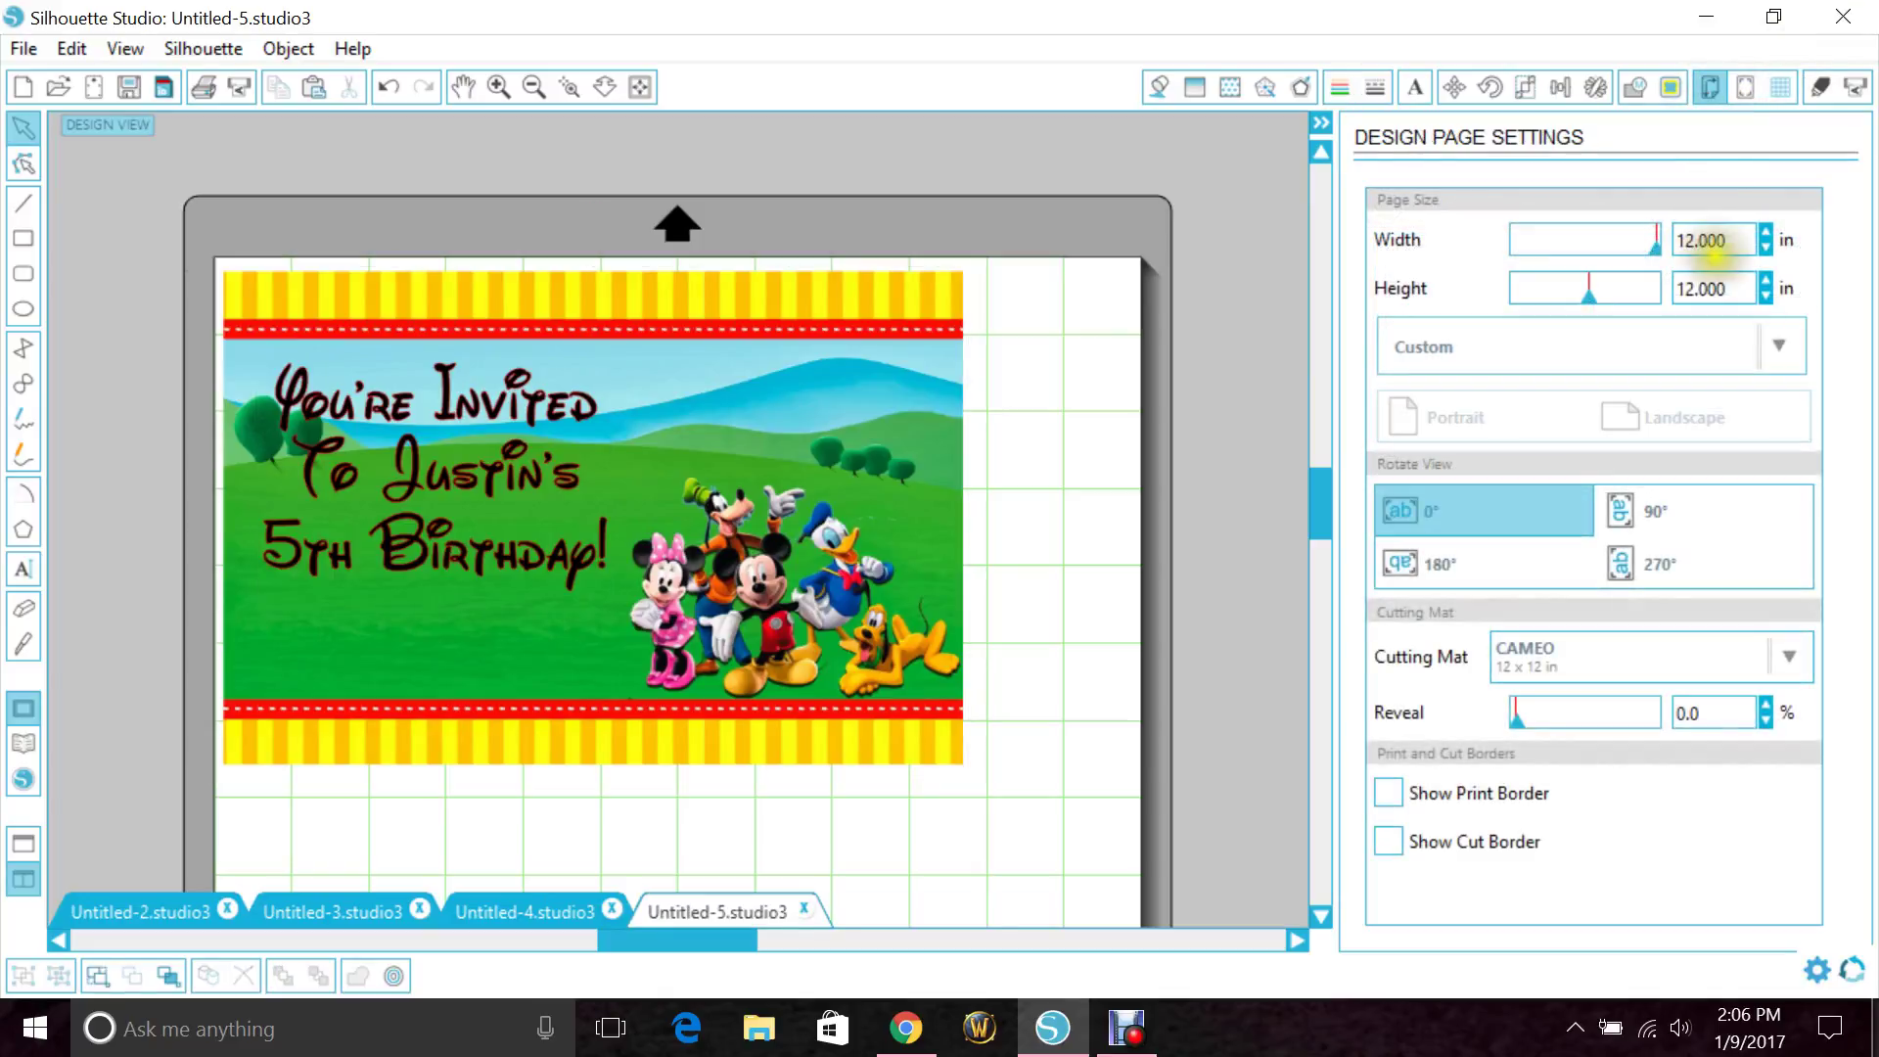
{"action": "double_click", "coordinate": [1725, 241]}
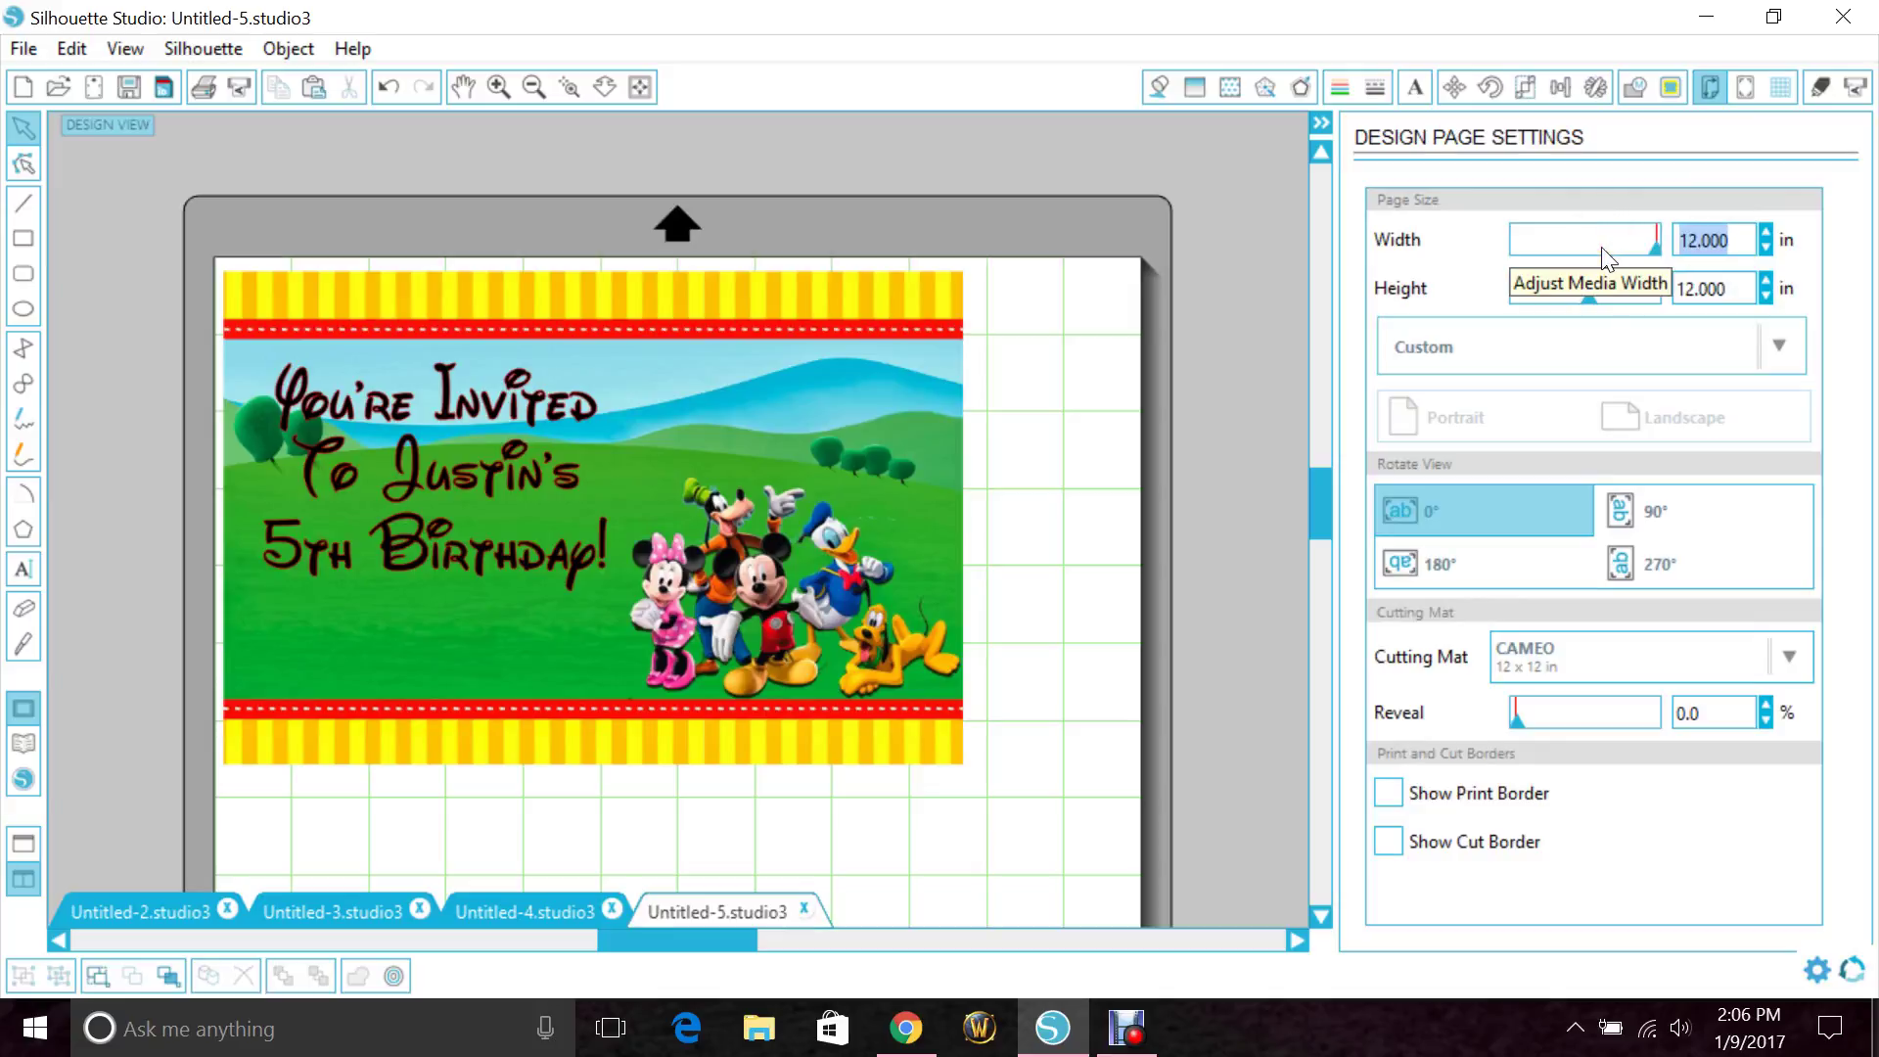
{"action": "type", "text": "8.5"}
{"action": "key", "text": "Tab"}
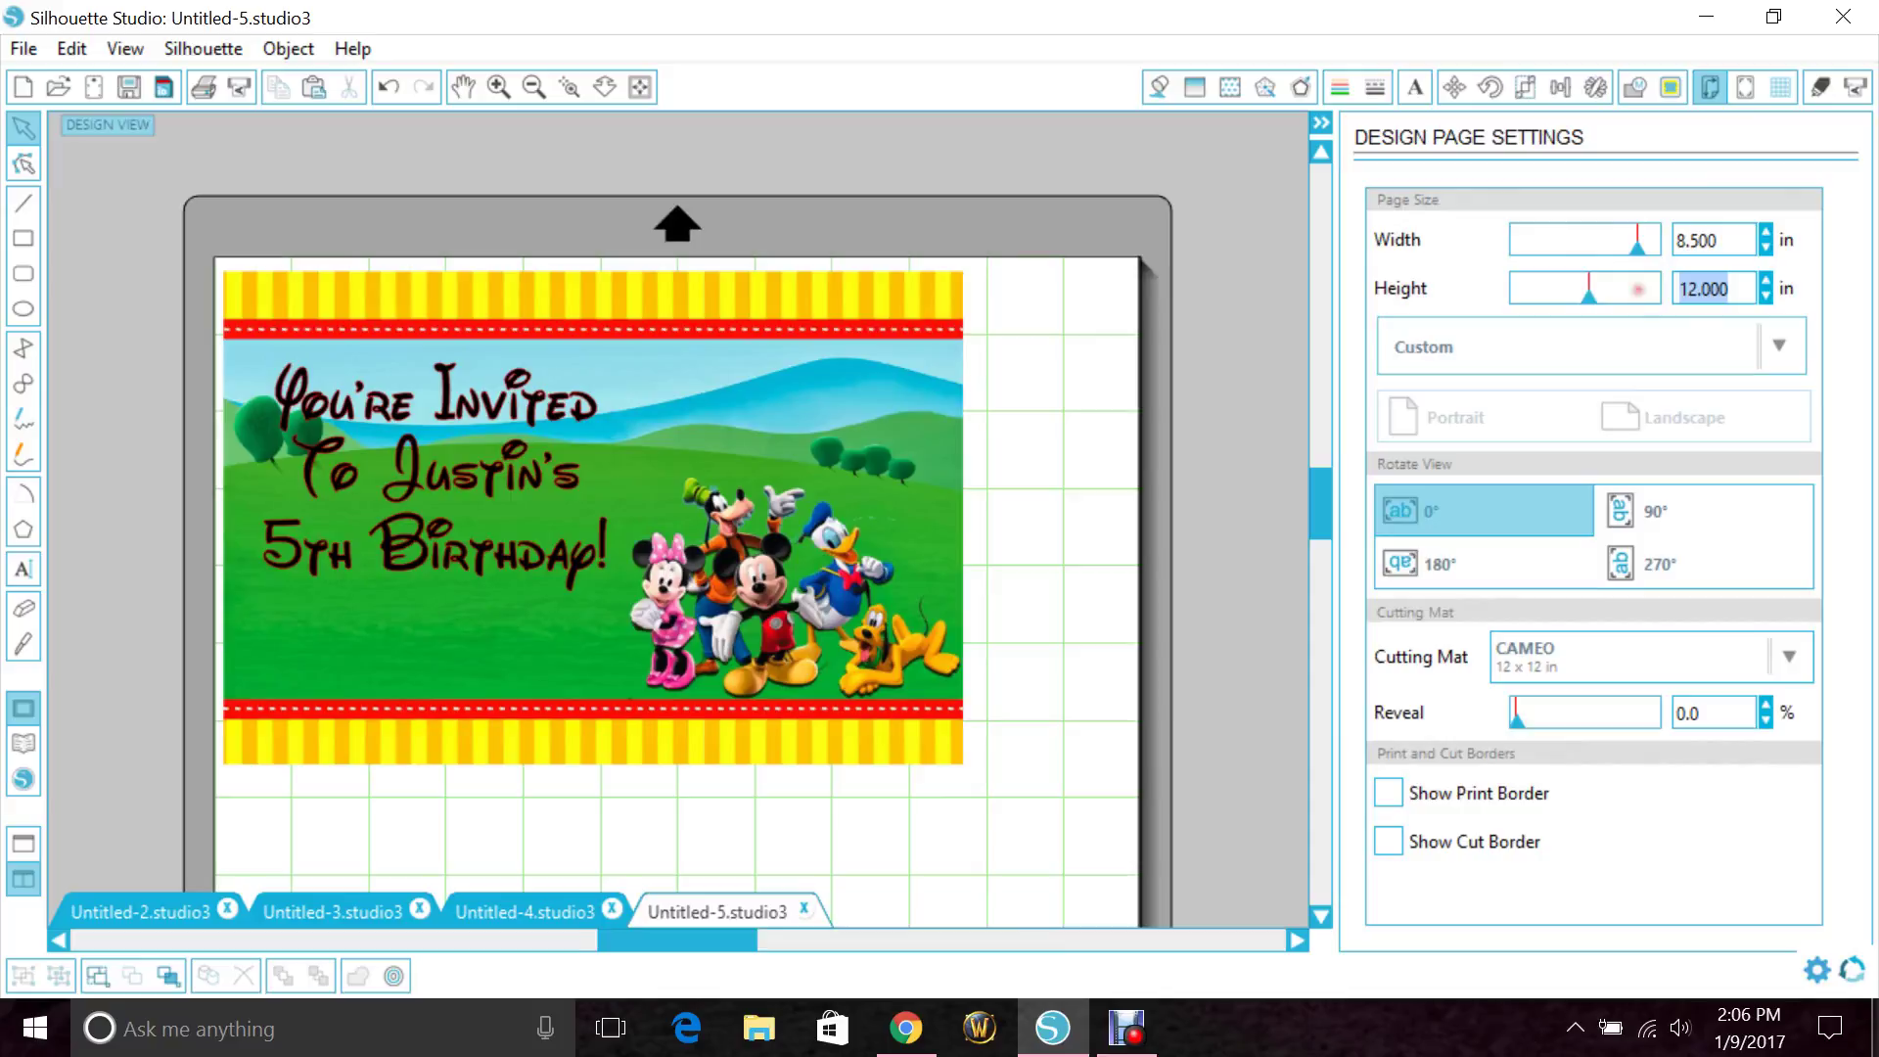
{"action": "type", "text": "11"}
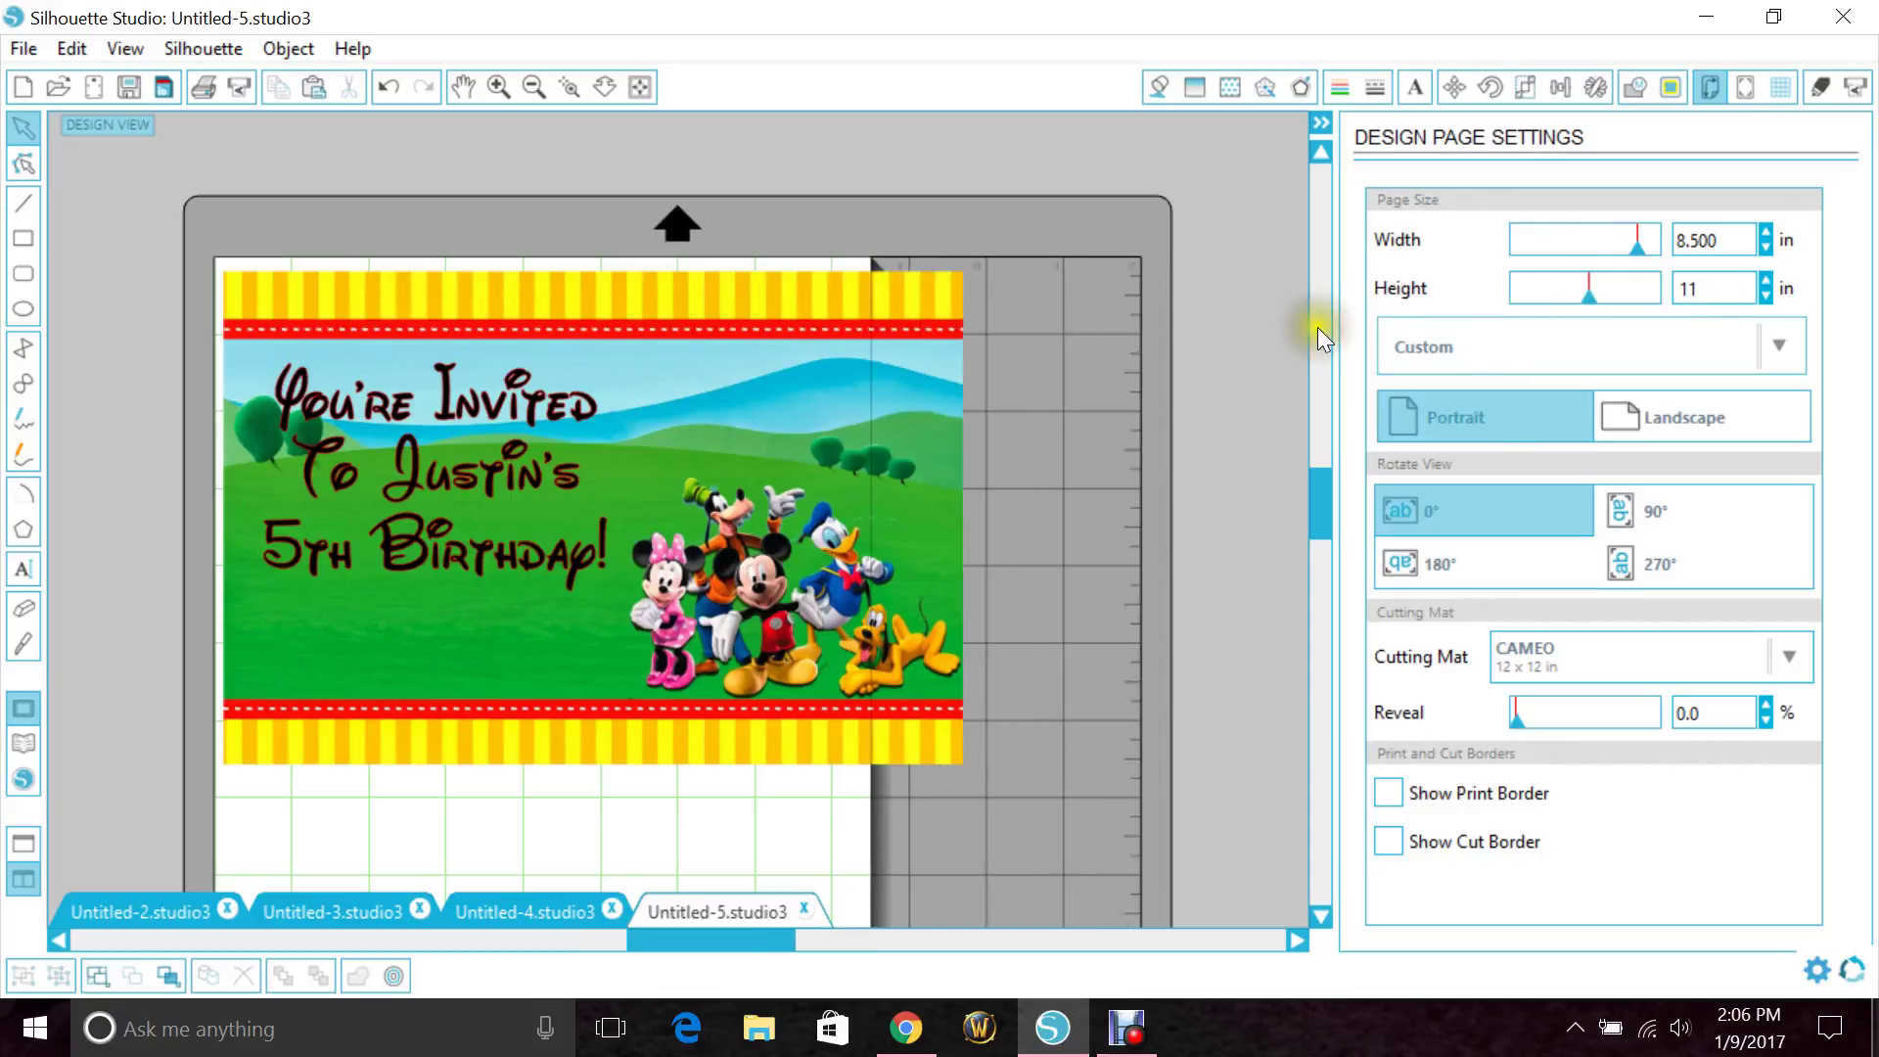
{"action": "left_click", "coordinate": [1346, 298]}
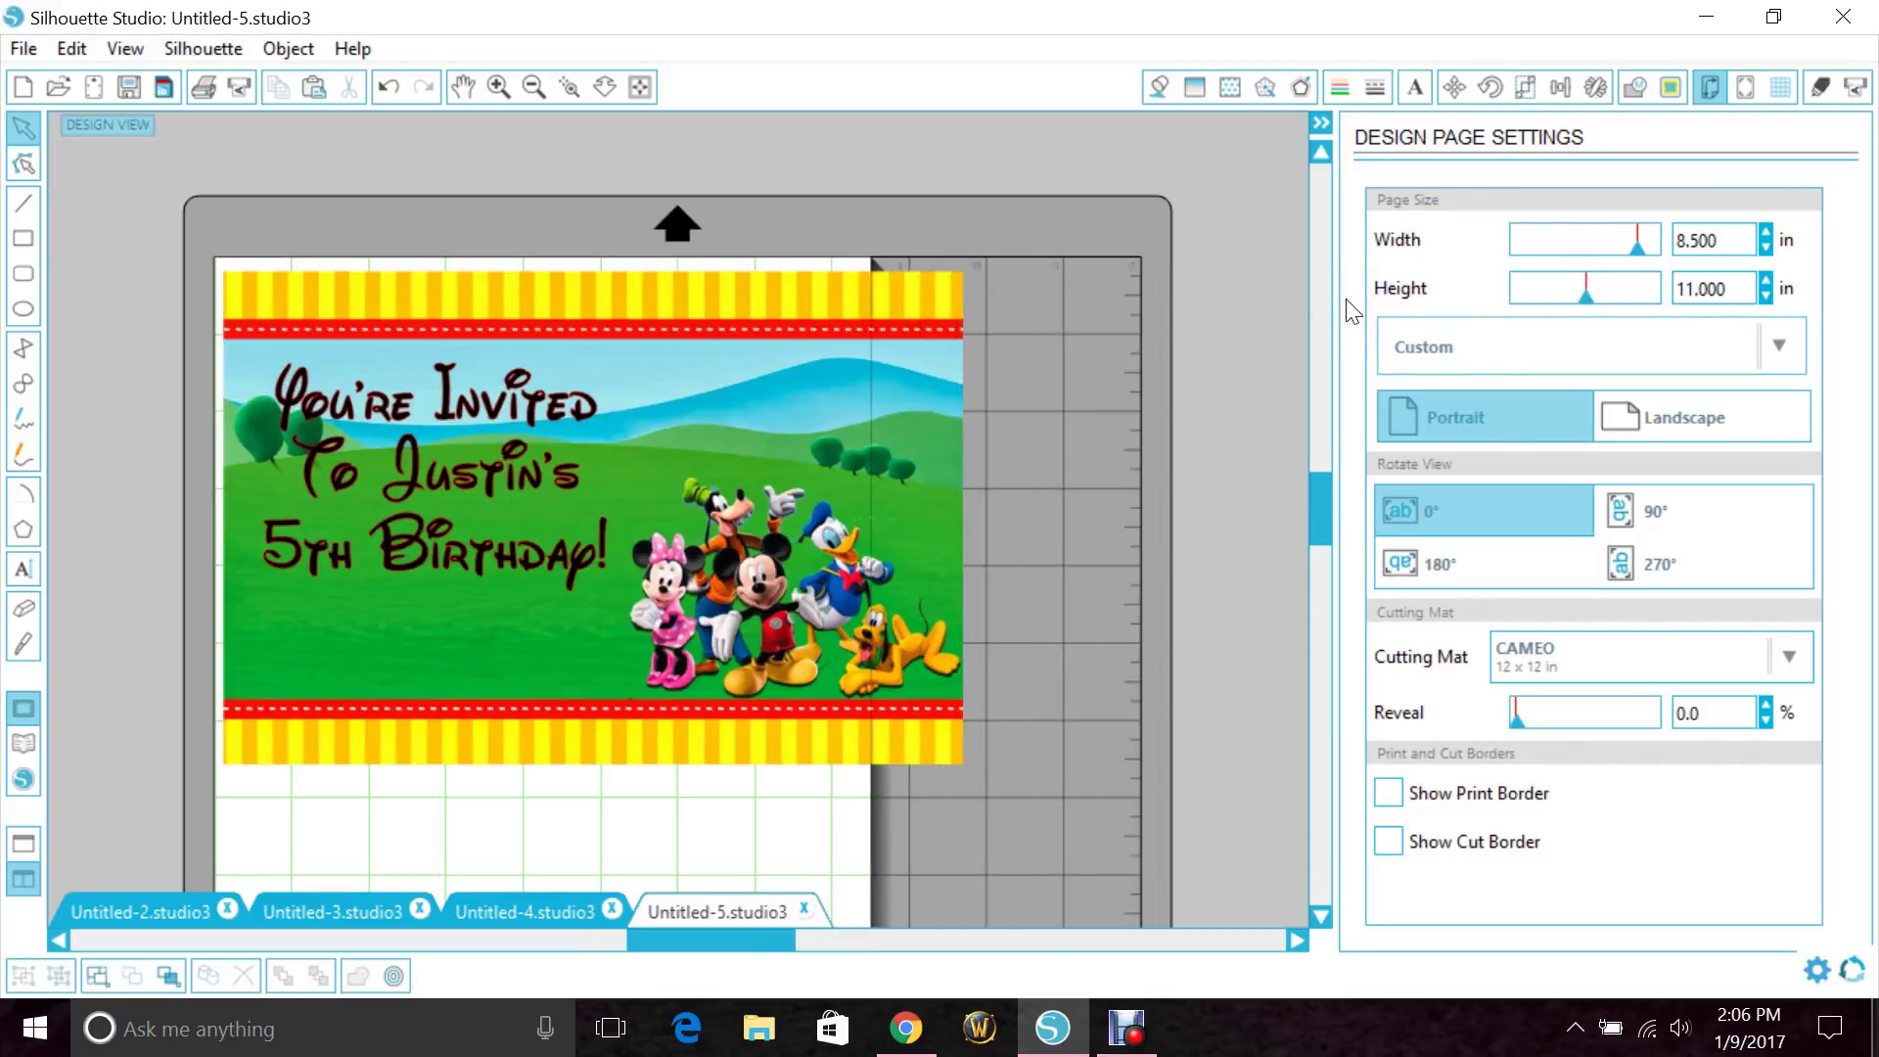
{"action": "left_click", "coordinate": [495, 464]}
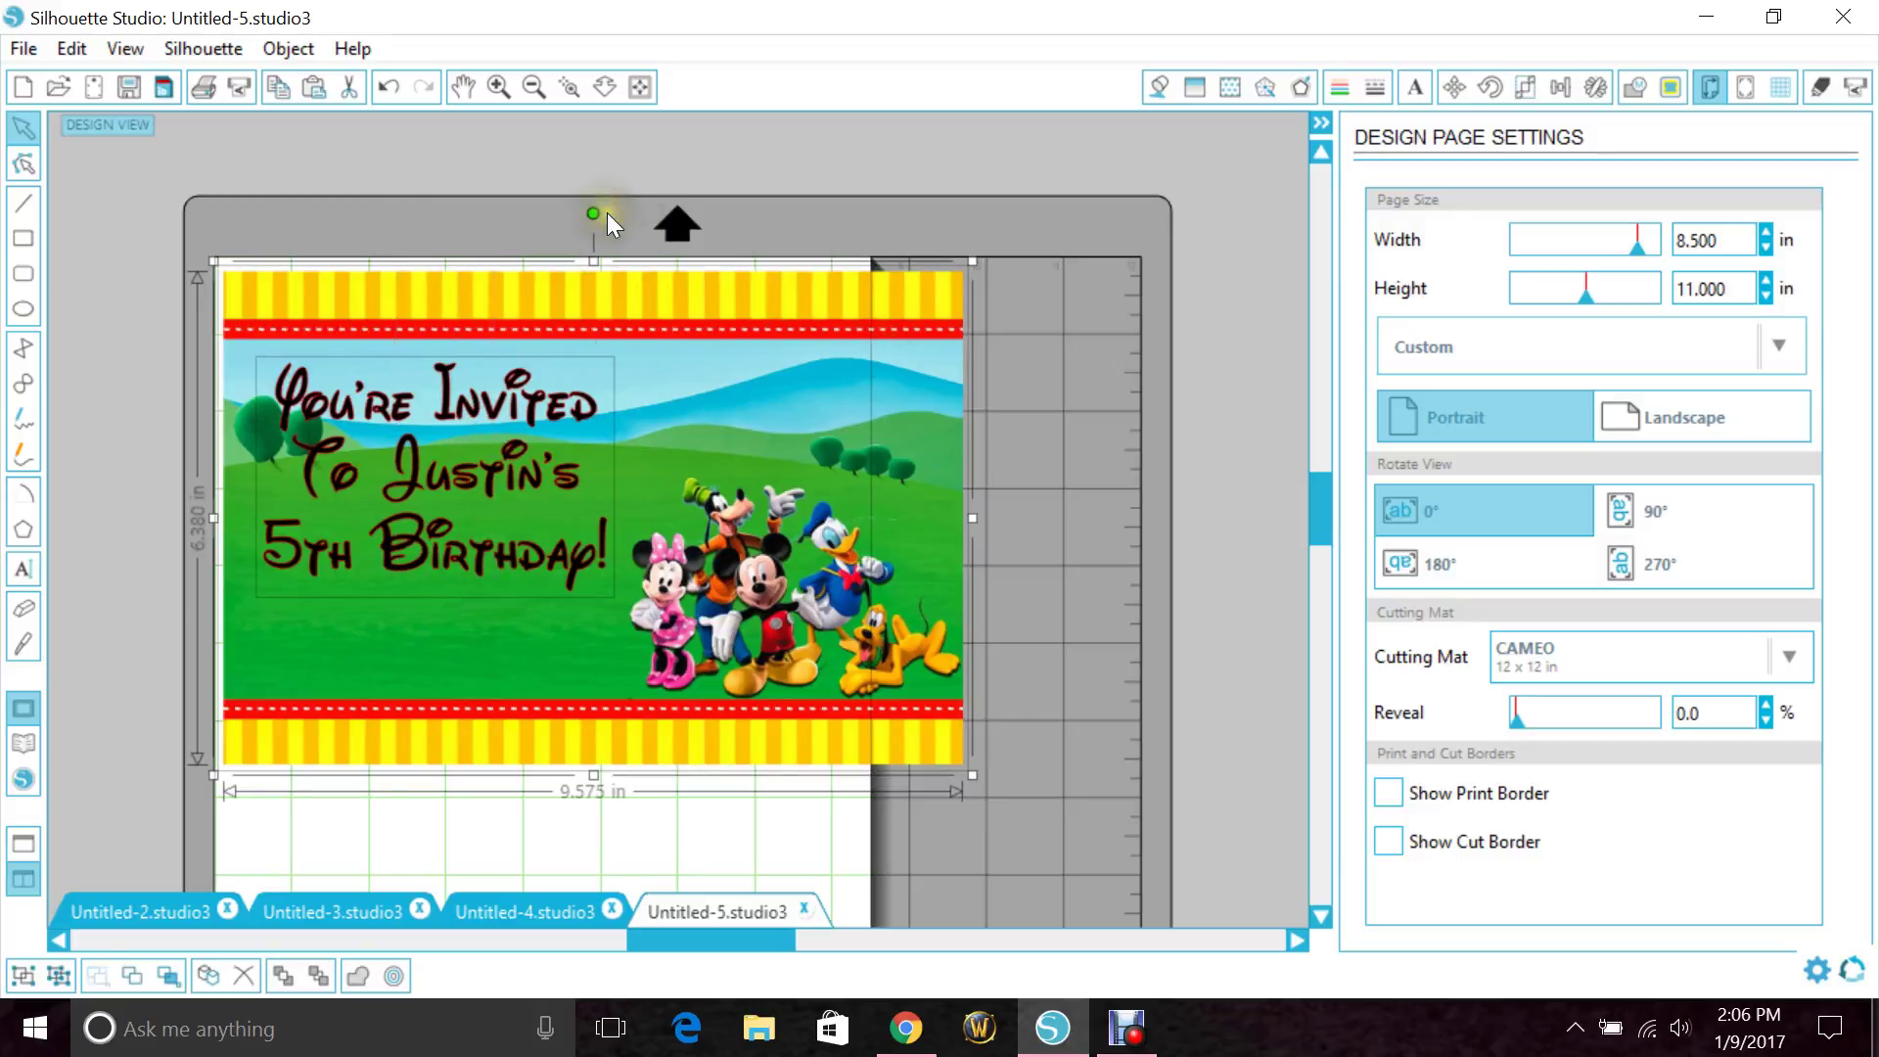
Rotate the invitation a quarter turn counter-clockwise and place it in the page's top-left corner.
{"action": "left_click_drag", "start_coordinate": [607, 215], "coordinate": [327, 519]}
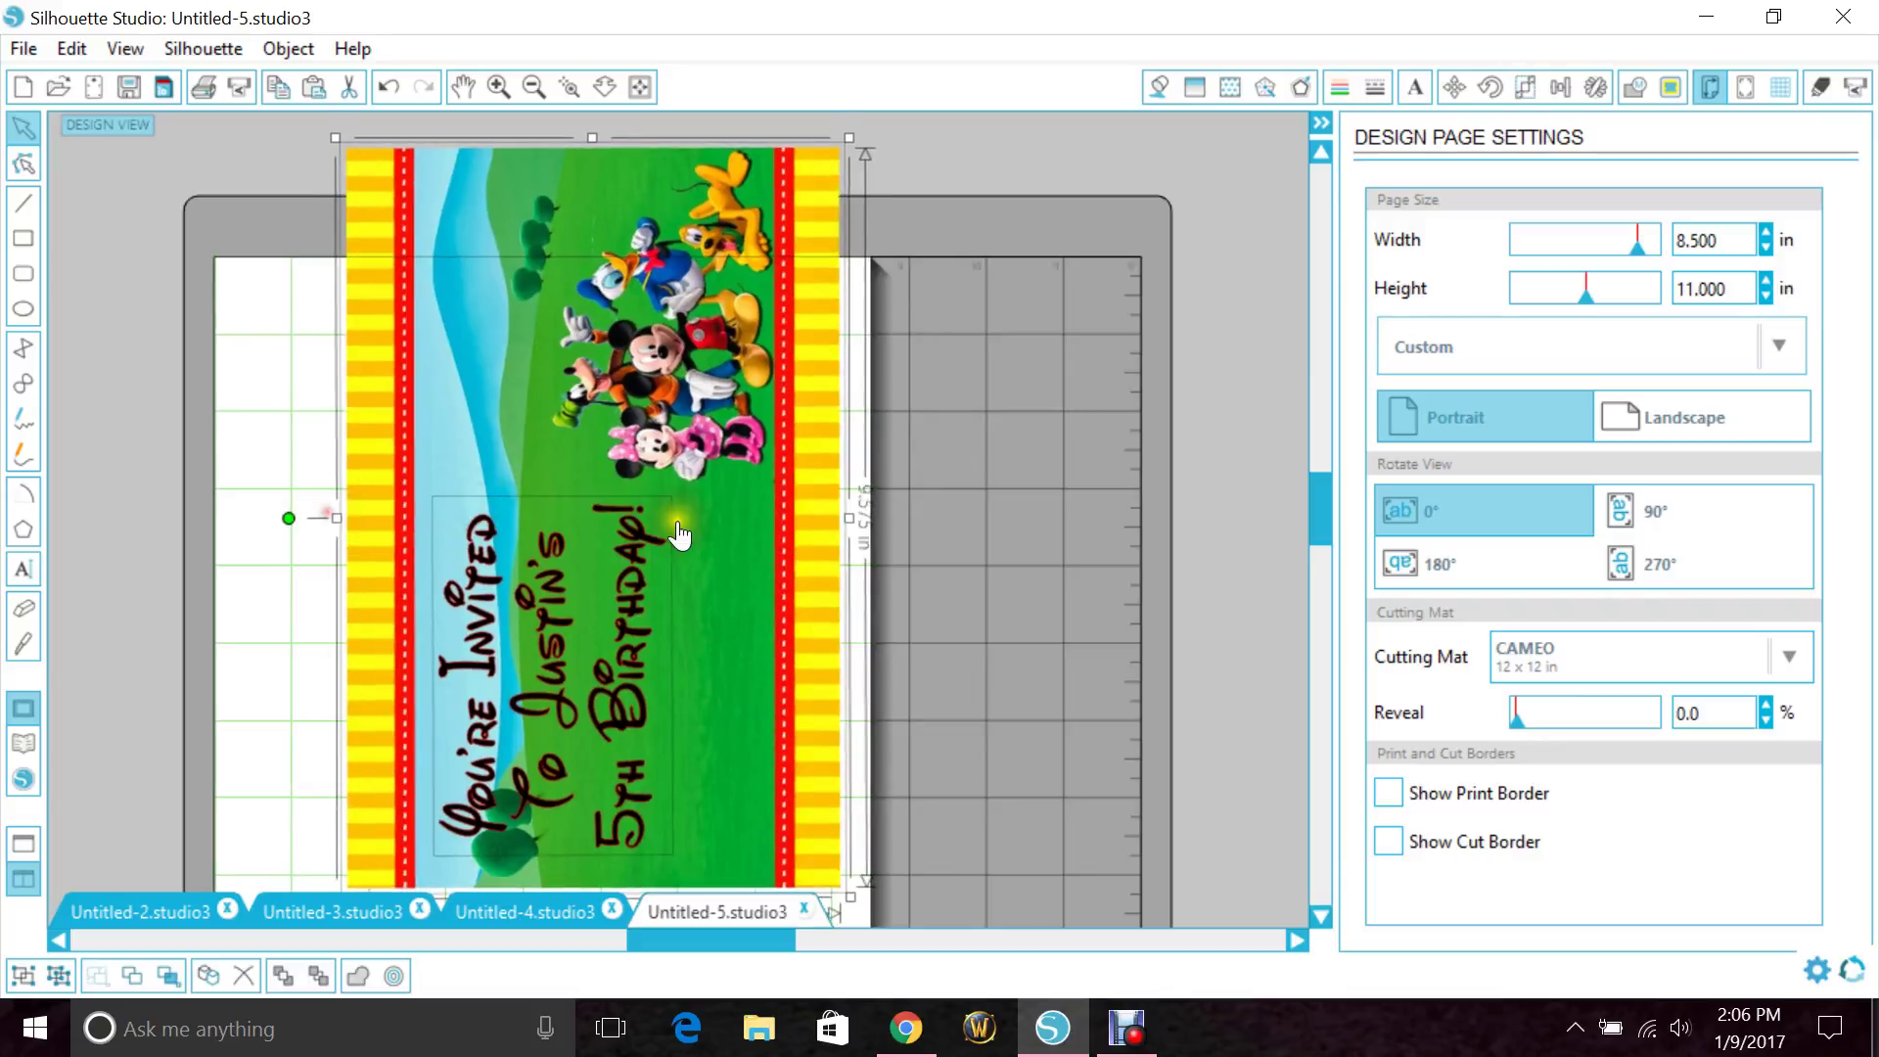
{"action": "left_click_drag", "start_coordinate": [679, 536], "coordinate": [555, 653]}
{"action": "left_click", "coordinate": [1159, 624]}
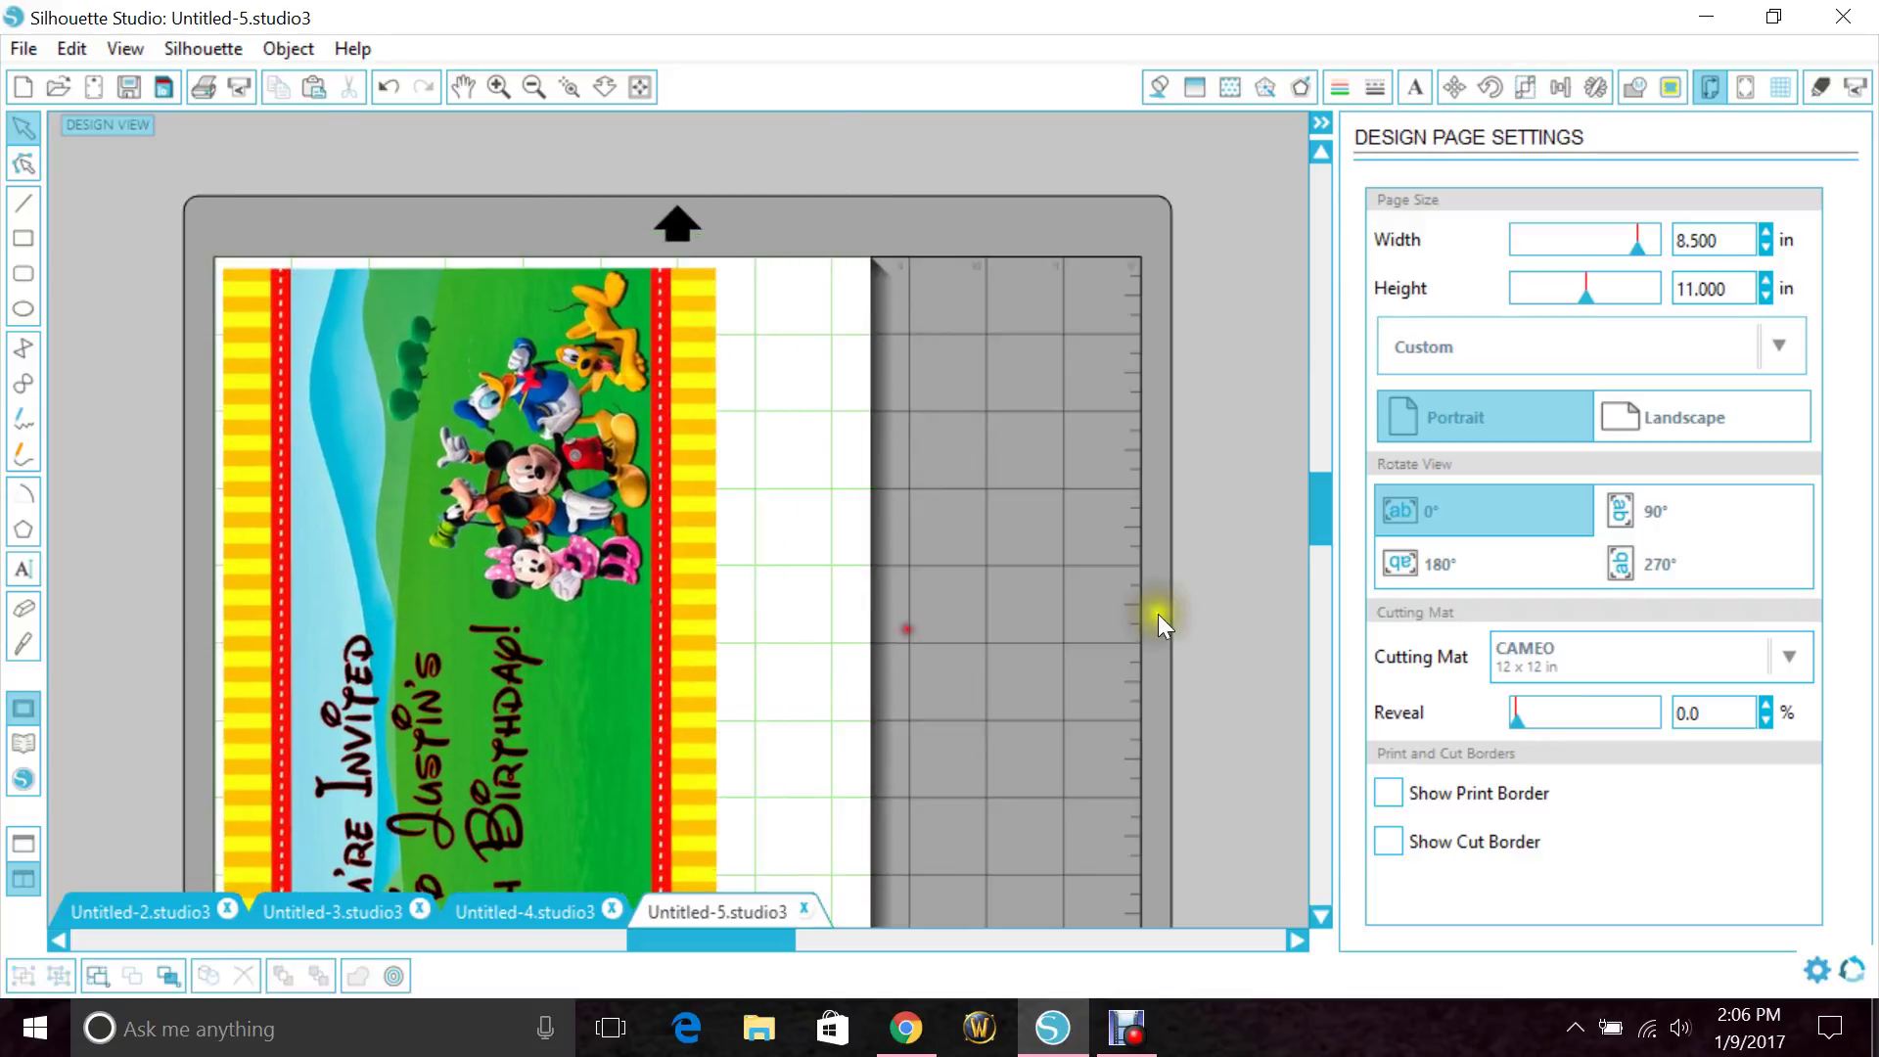
{"action": "left_click_drag", "start_coordinate": [1320, 518], "coordinate": [1317, 543]}
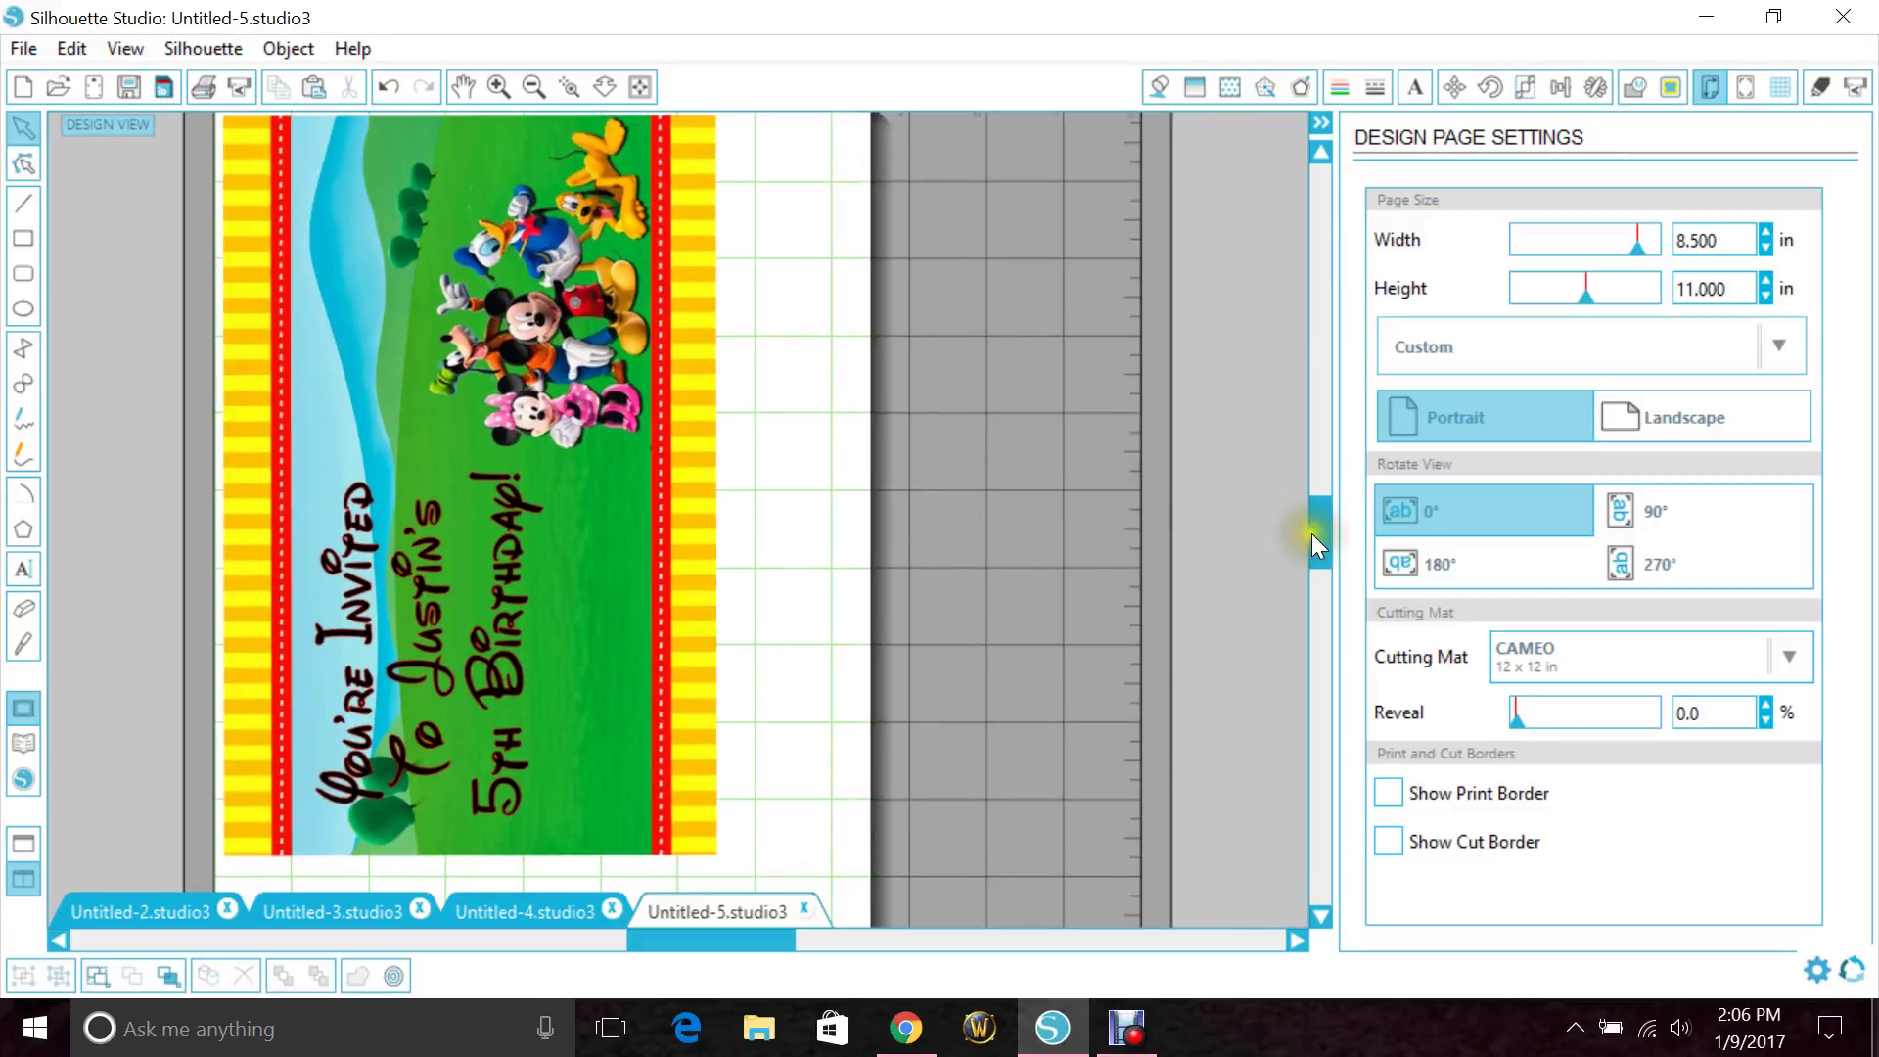
{"action": "left_click_drag", "start_coordinate": [1311, 534], "coordinate": [1312, 529]}
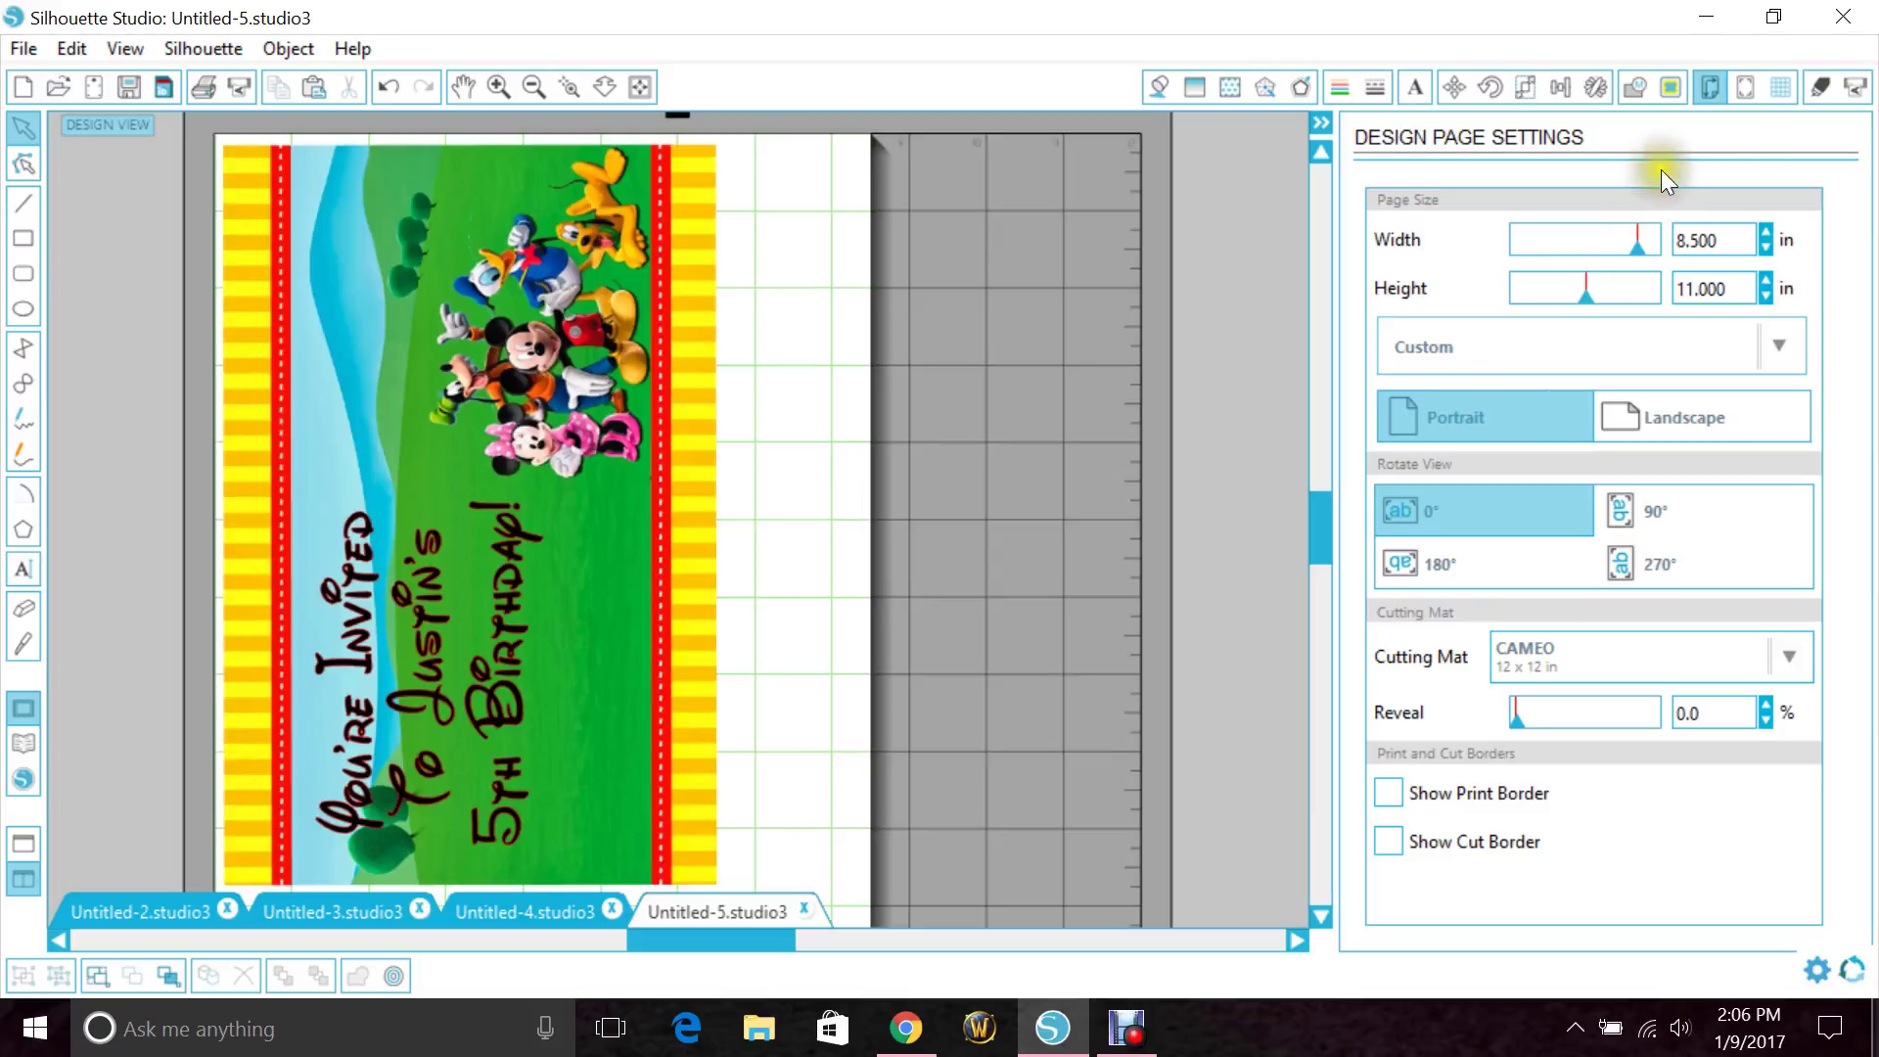
Turn off Show Grid so grid lines no longer appear on the page.
{"action": "left_click", "coordinate": [1782, 90]}
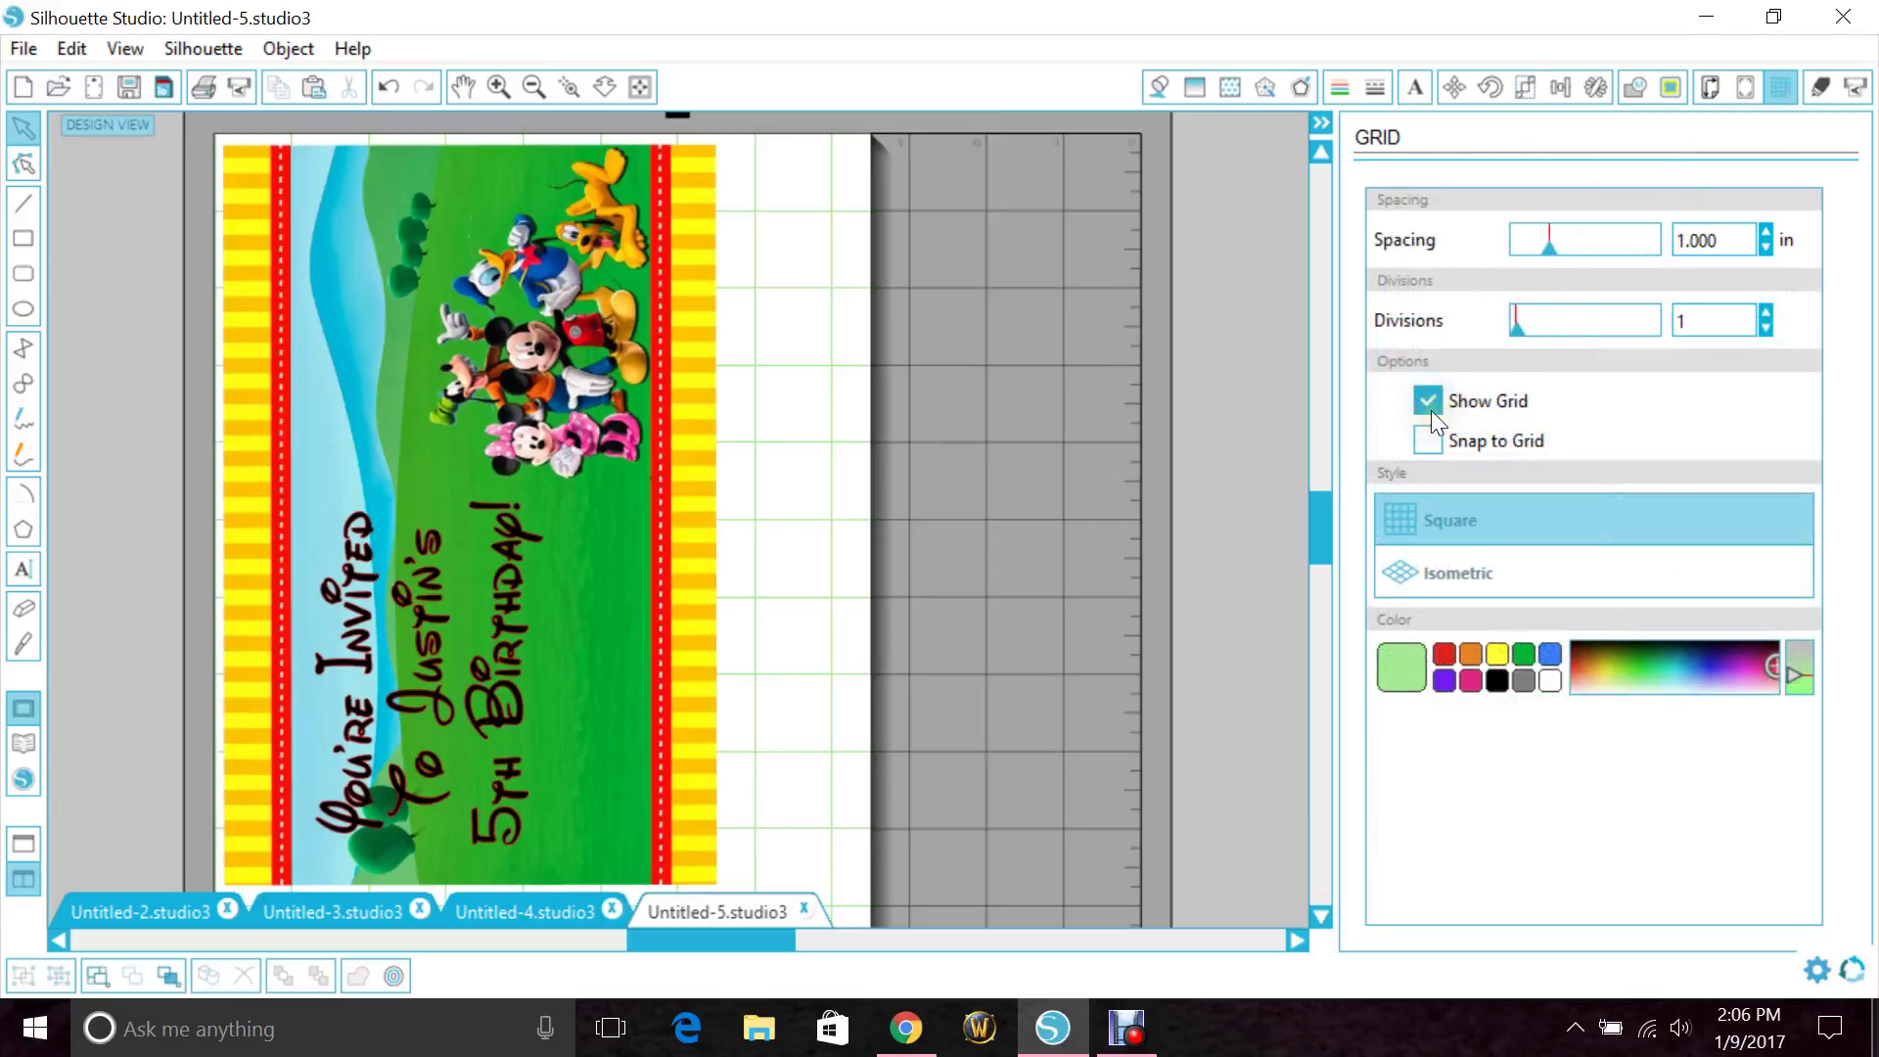
{"action": "left_click", "coordinate": [1431, 409]}
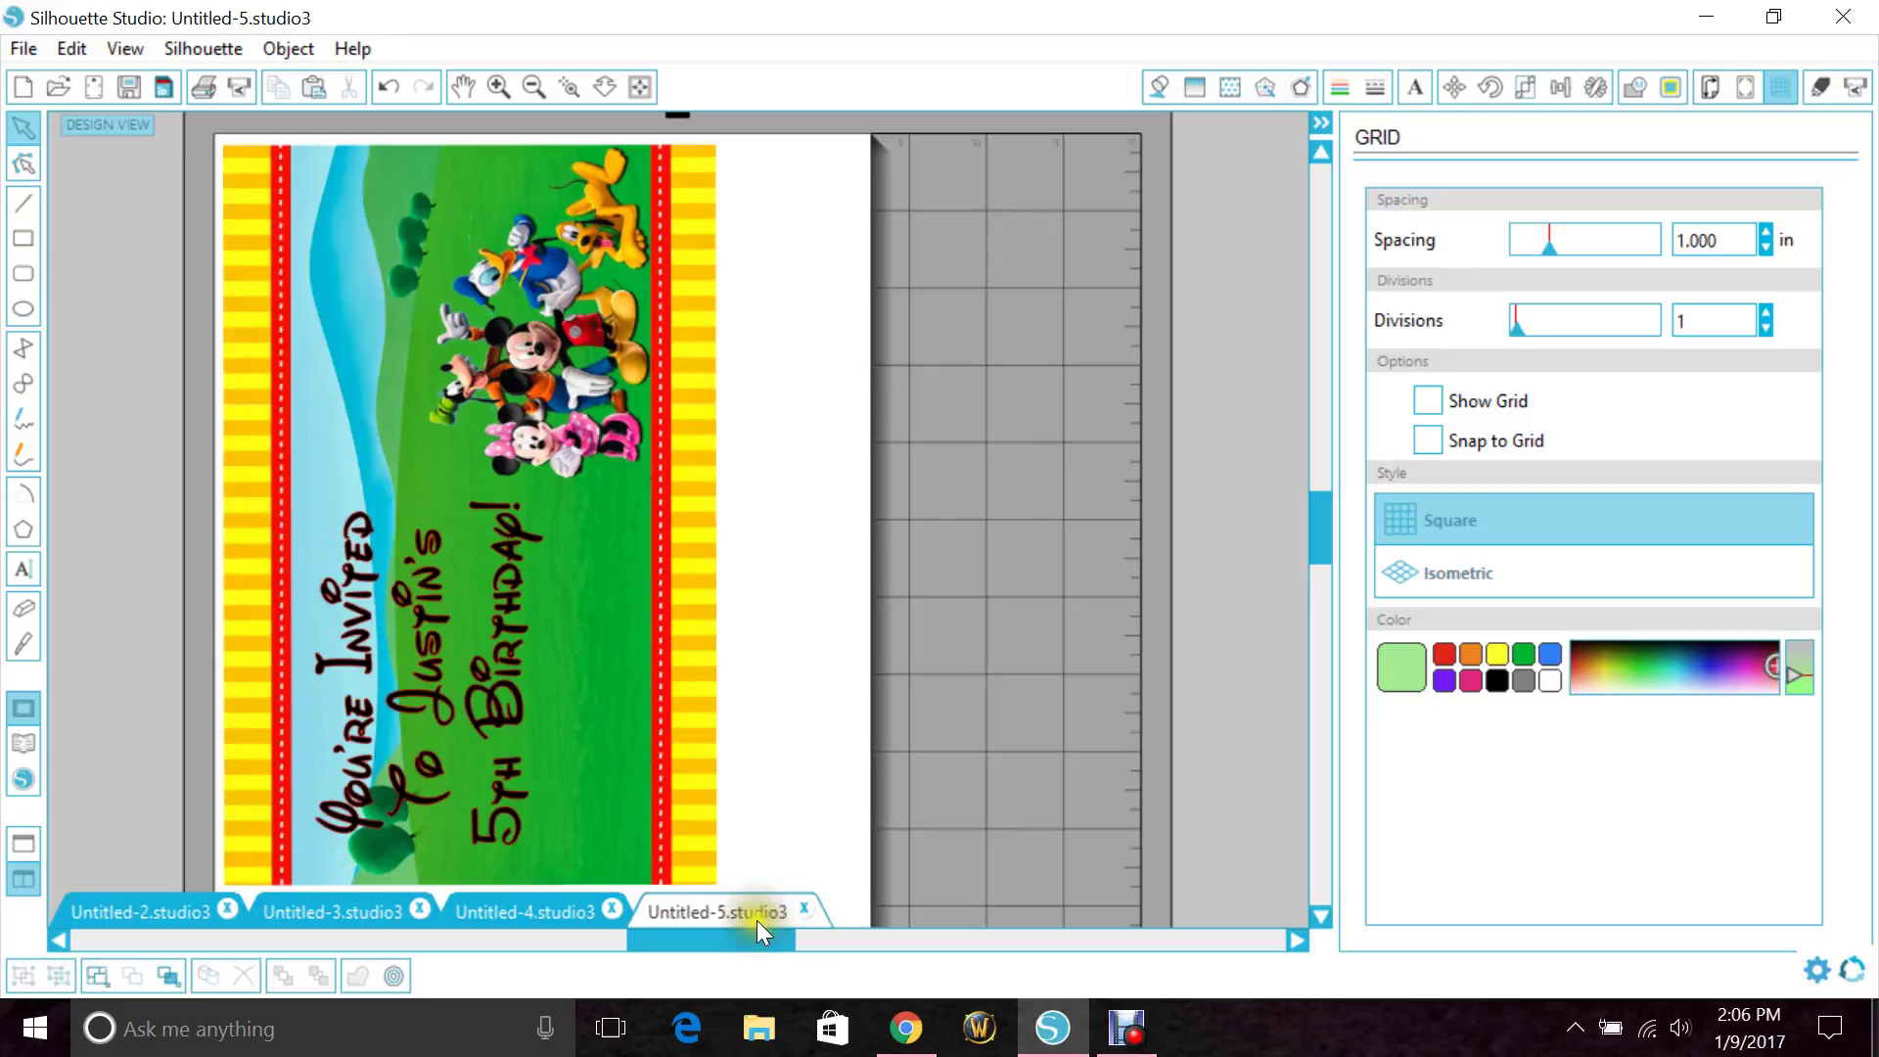
{"action": "left_click_drag", "start_coordinate": [736, 945], "coordinate": [717, 947]}
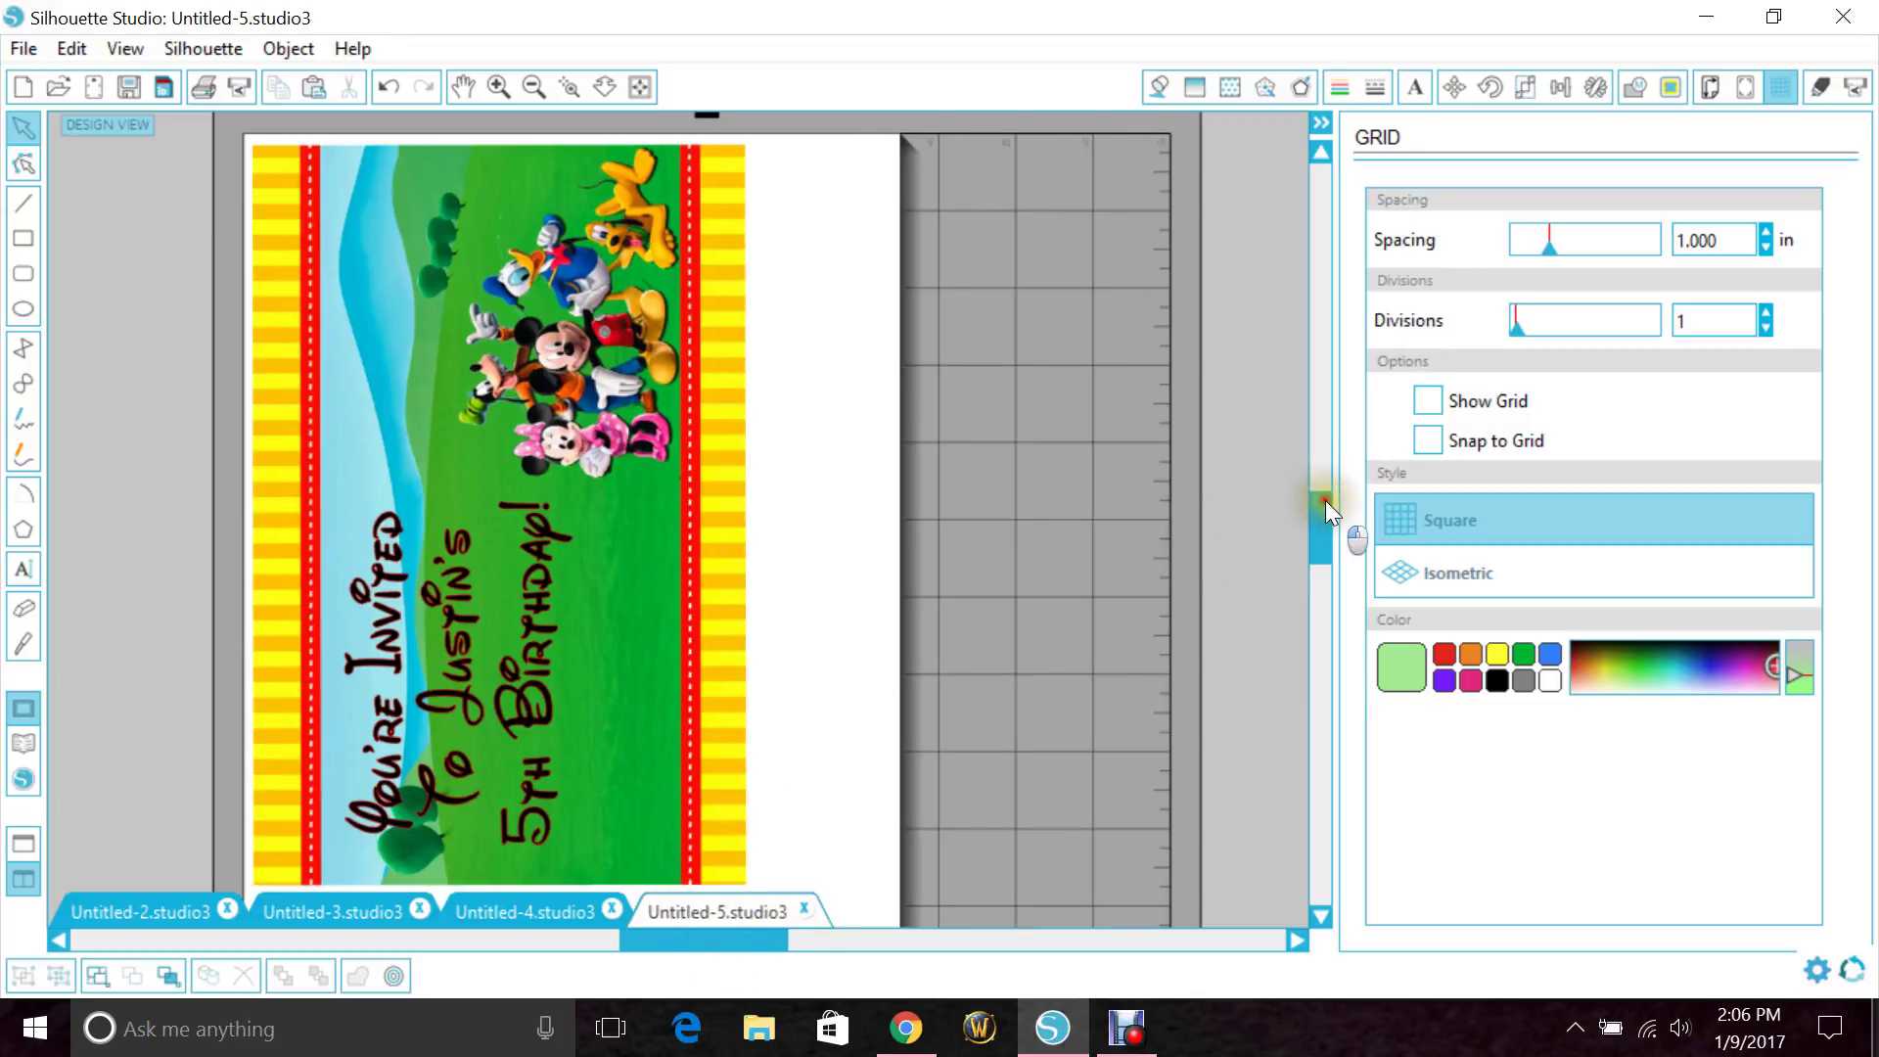
{"action": "left_click_drag", "start_coordinate": [1325, 501], "coordinate": [1325, 511]}
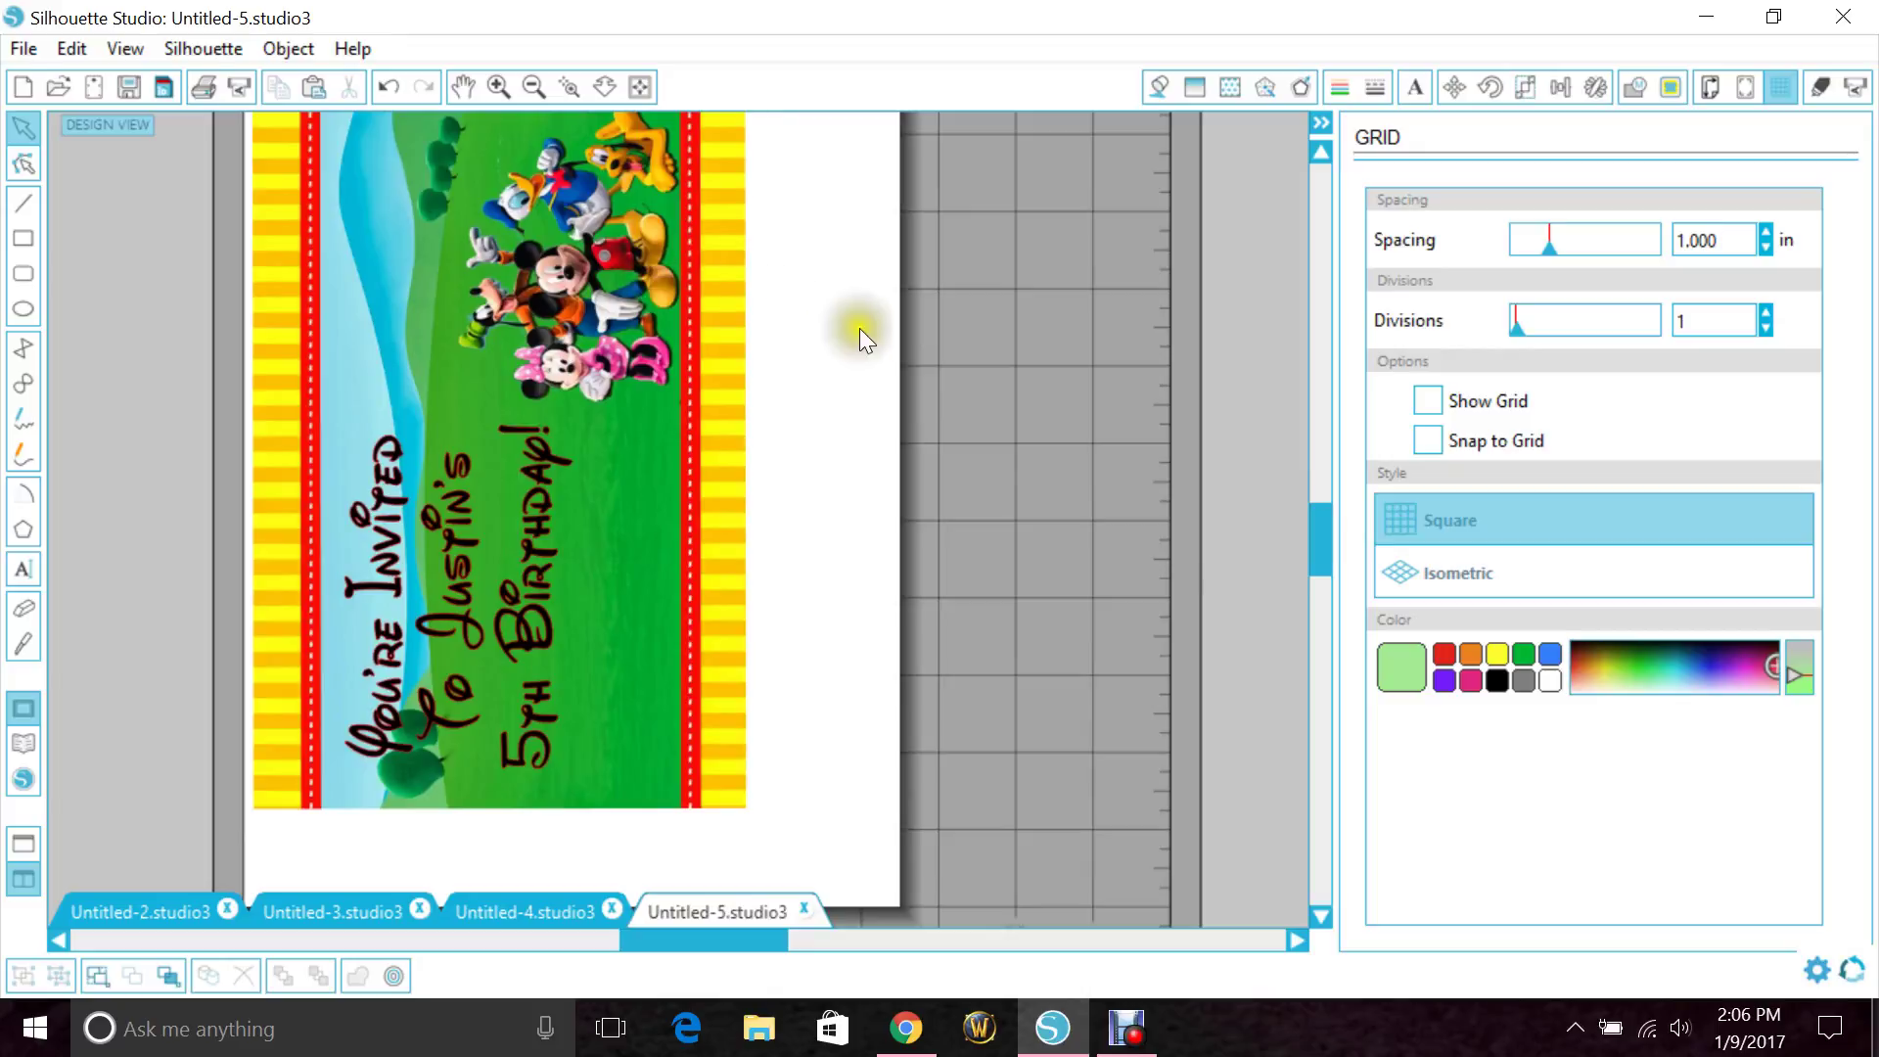
Select the invitation's 2.950 × 4.495 in text block apart from the background image.
{"action": "left_click_drag", "start_coordinate": [830, 467], "coordinate": [758, 585]}
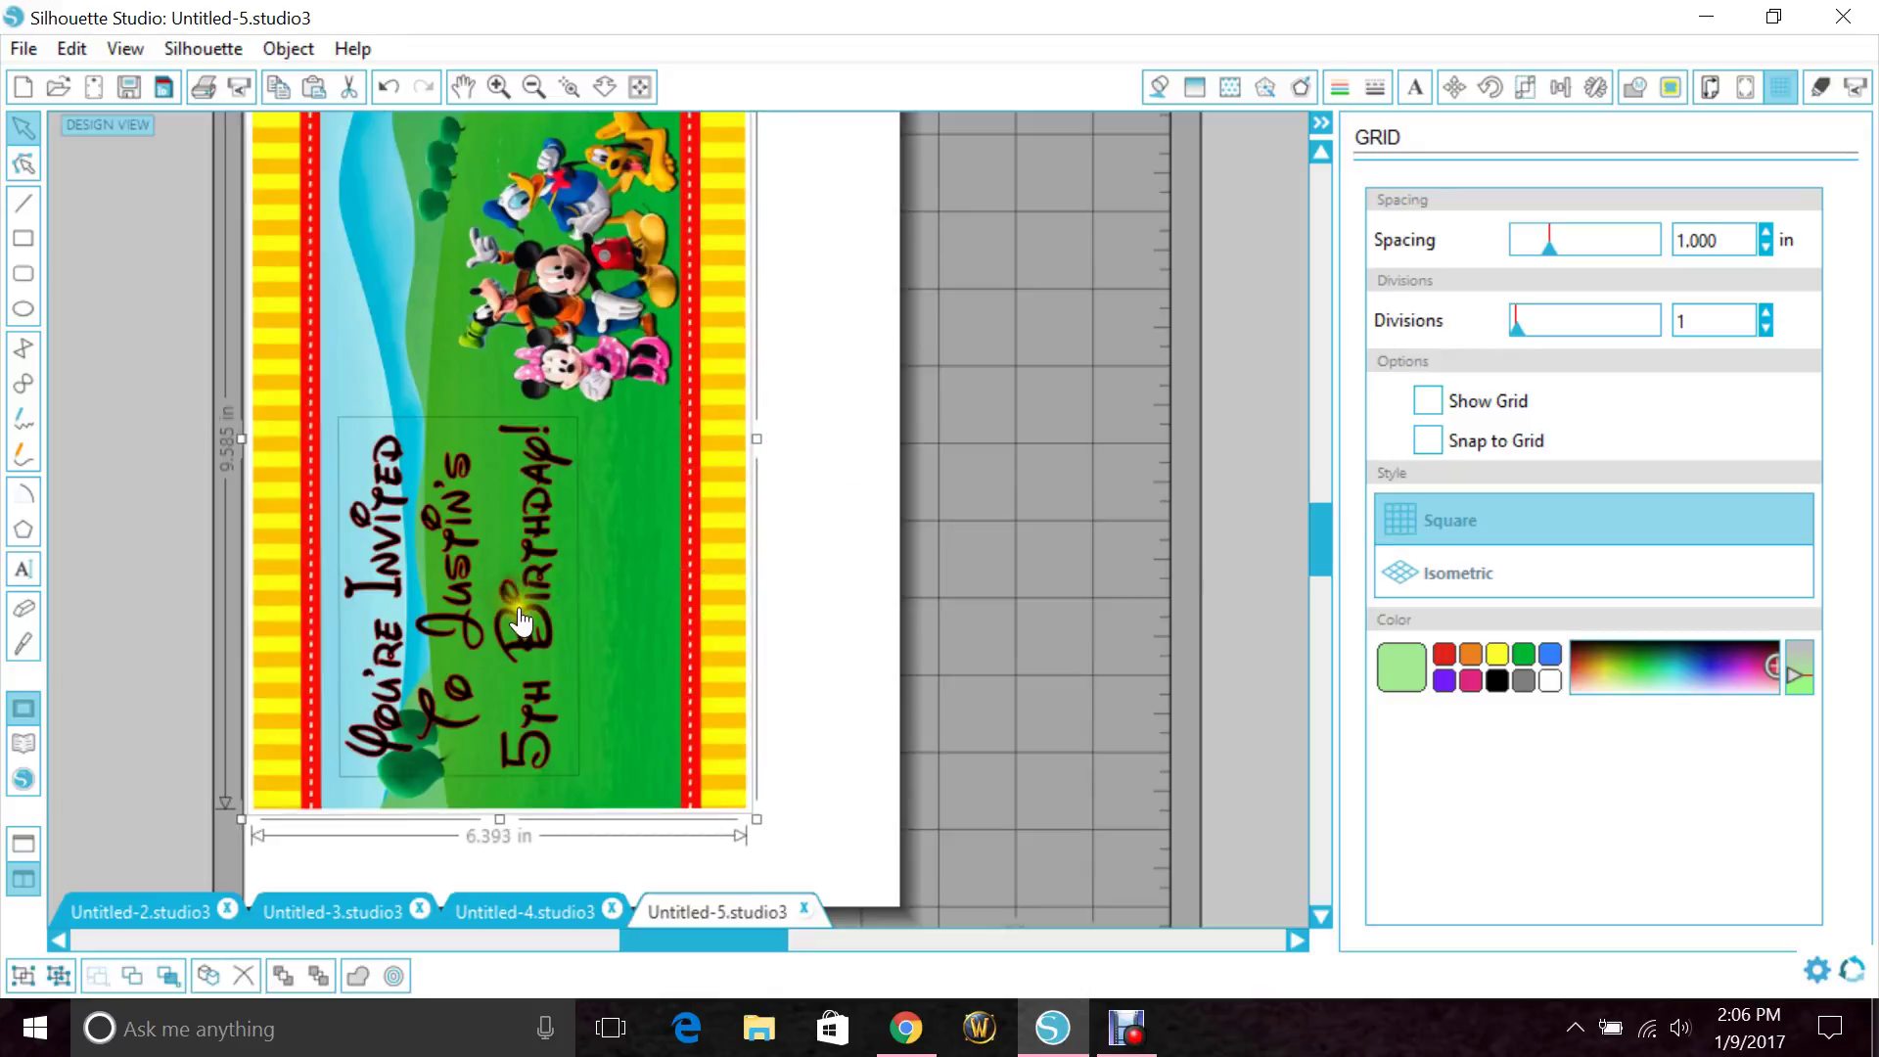
{"action": "left_click", "coordinate": [809, 593]}
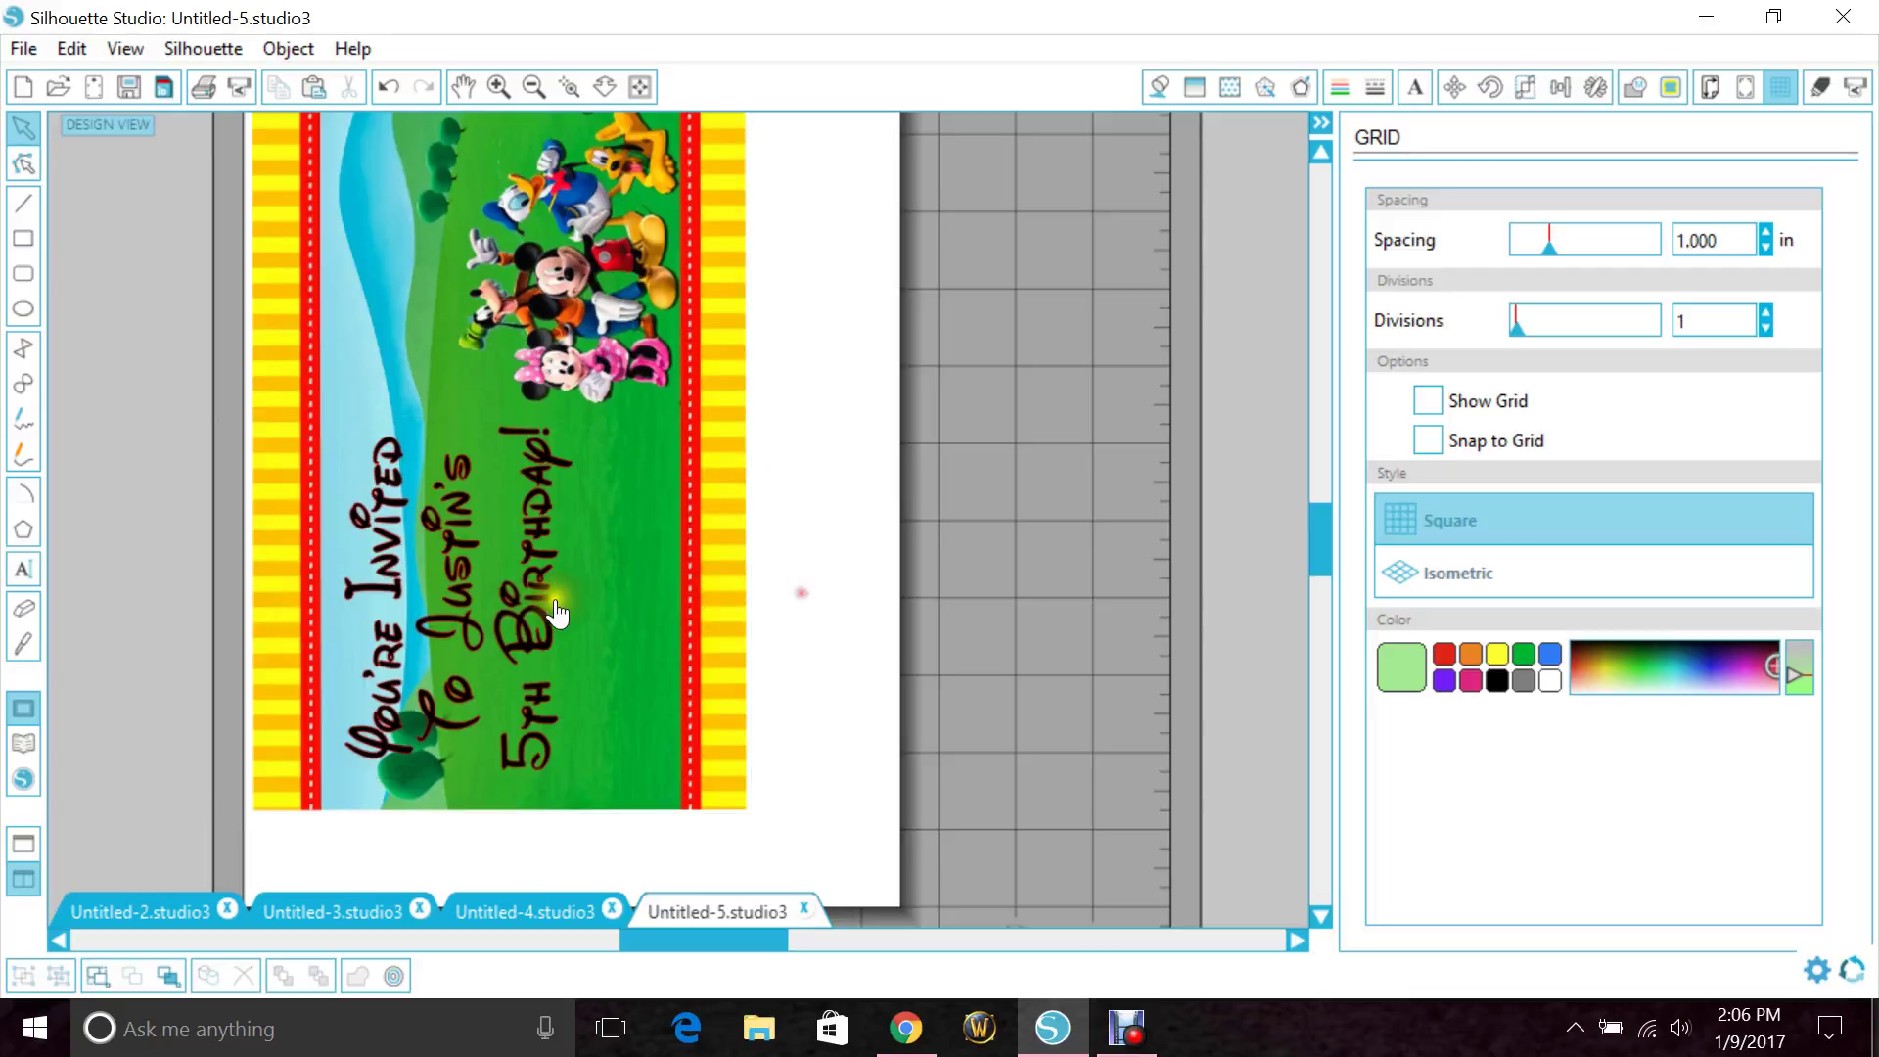
{"action": "left_click", "coordinate": [524, 634]}
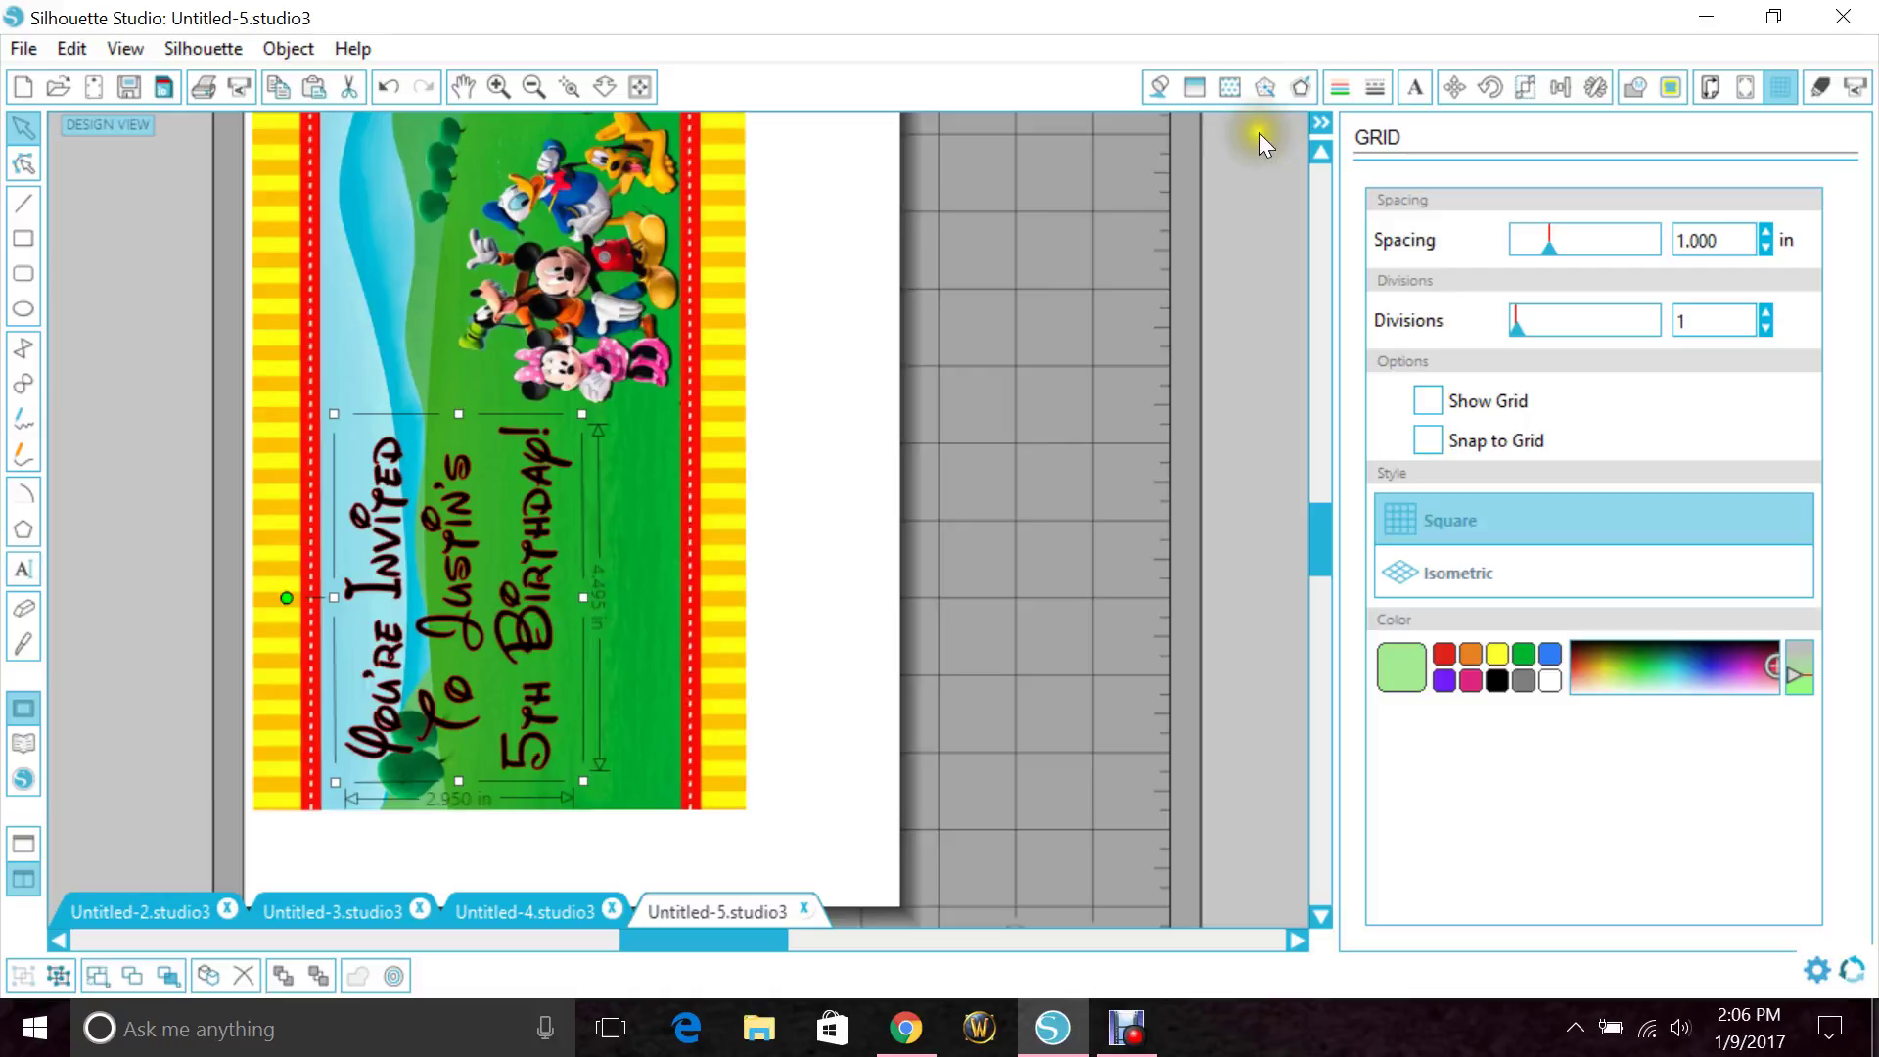
Set the text block's line colour to the transparent No Color swatch.
{"action": "left_click", "coordinate": [1339, 90]}
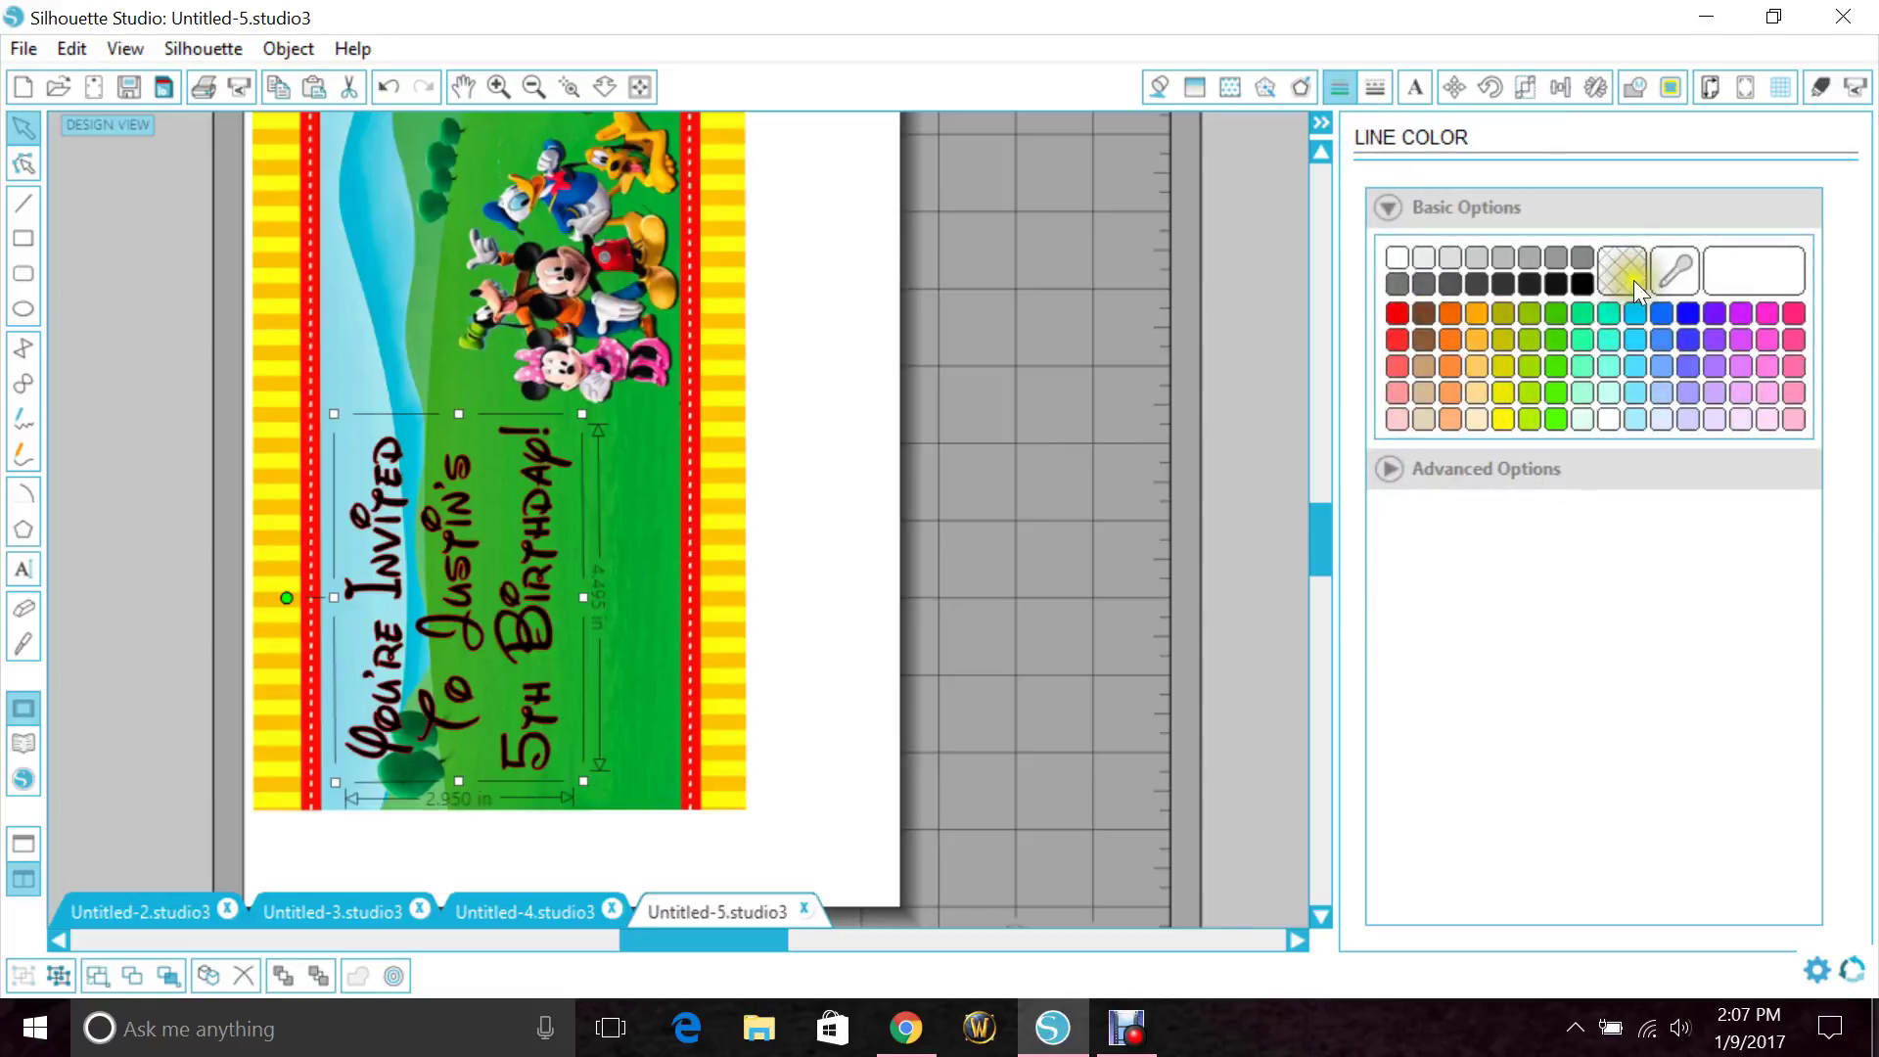
{"action": "left_click", "coordinate": [1632, 278]}
{"action": "left_click", "coordinate": [929, 671]}
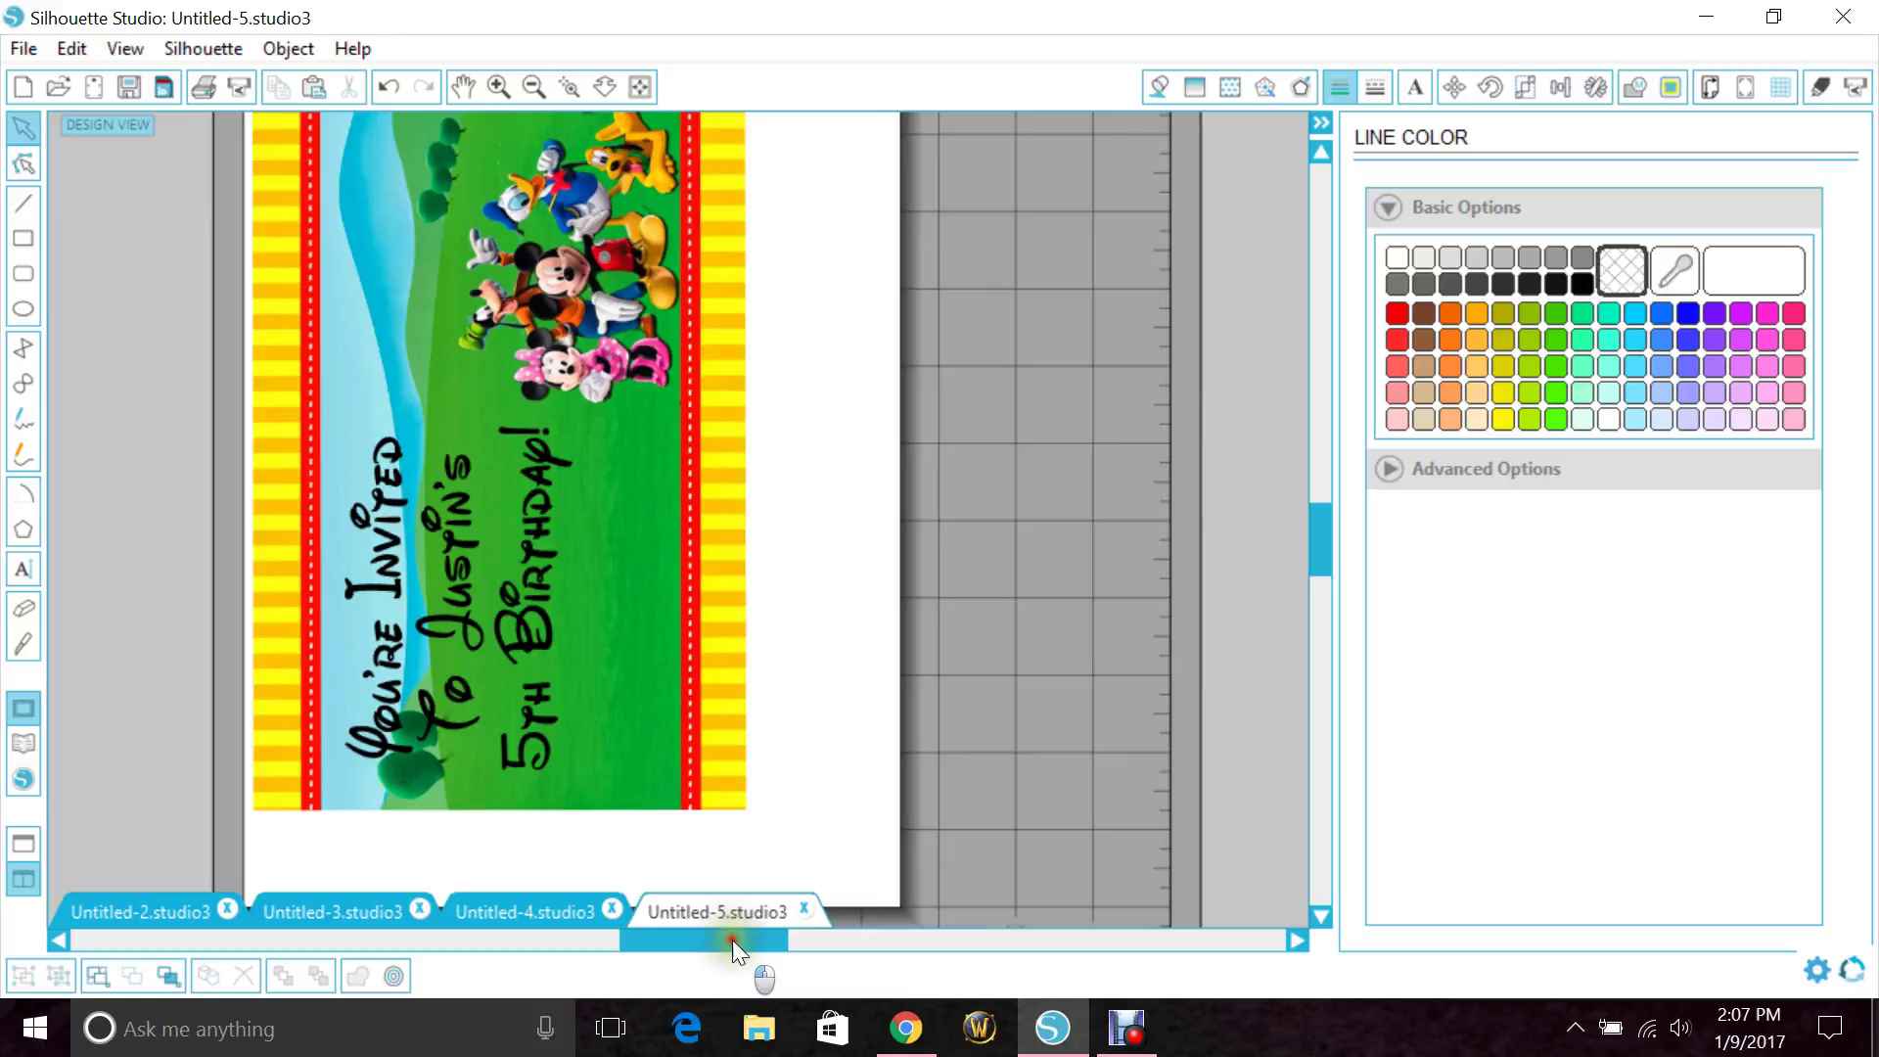
{"action": "left_click_drag", "start_coordinate": [732, 939], "coordinate": [728, 944]}
{"action": "scroll", "coordinate": [1317, 545], "scroll_direction": "up", "scroll_amount": 2}
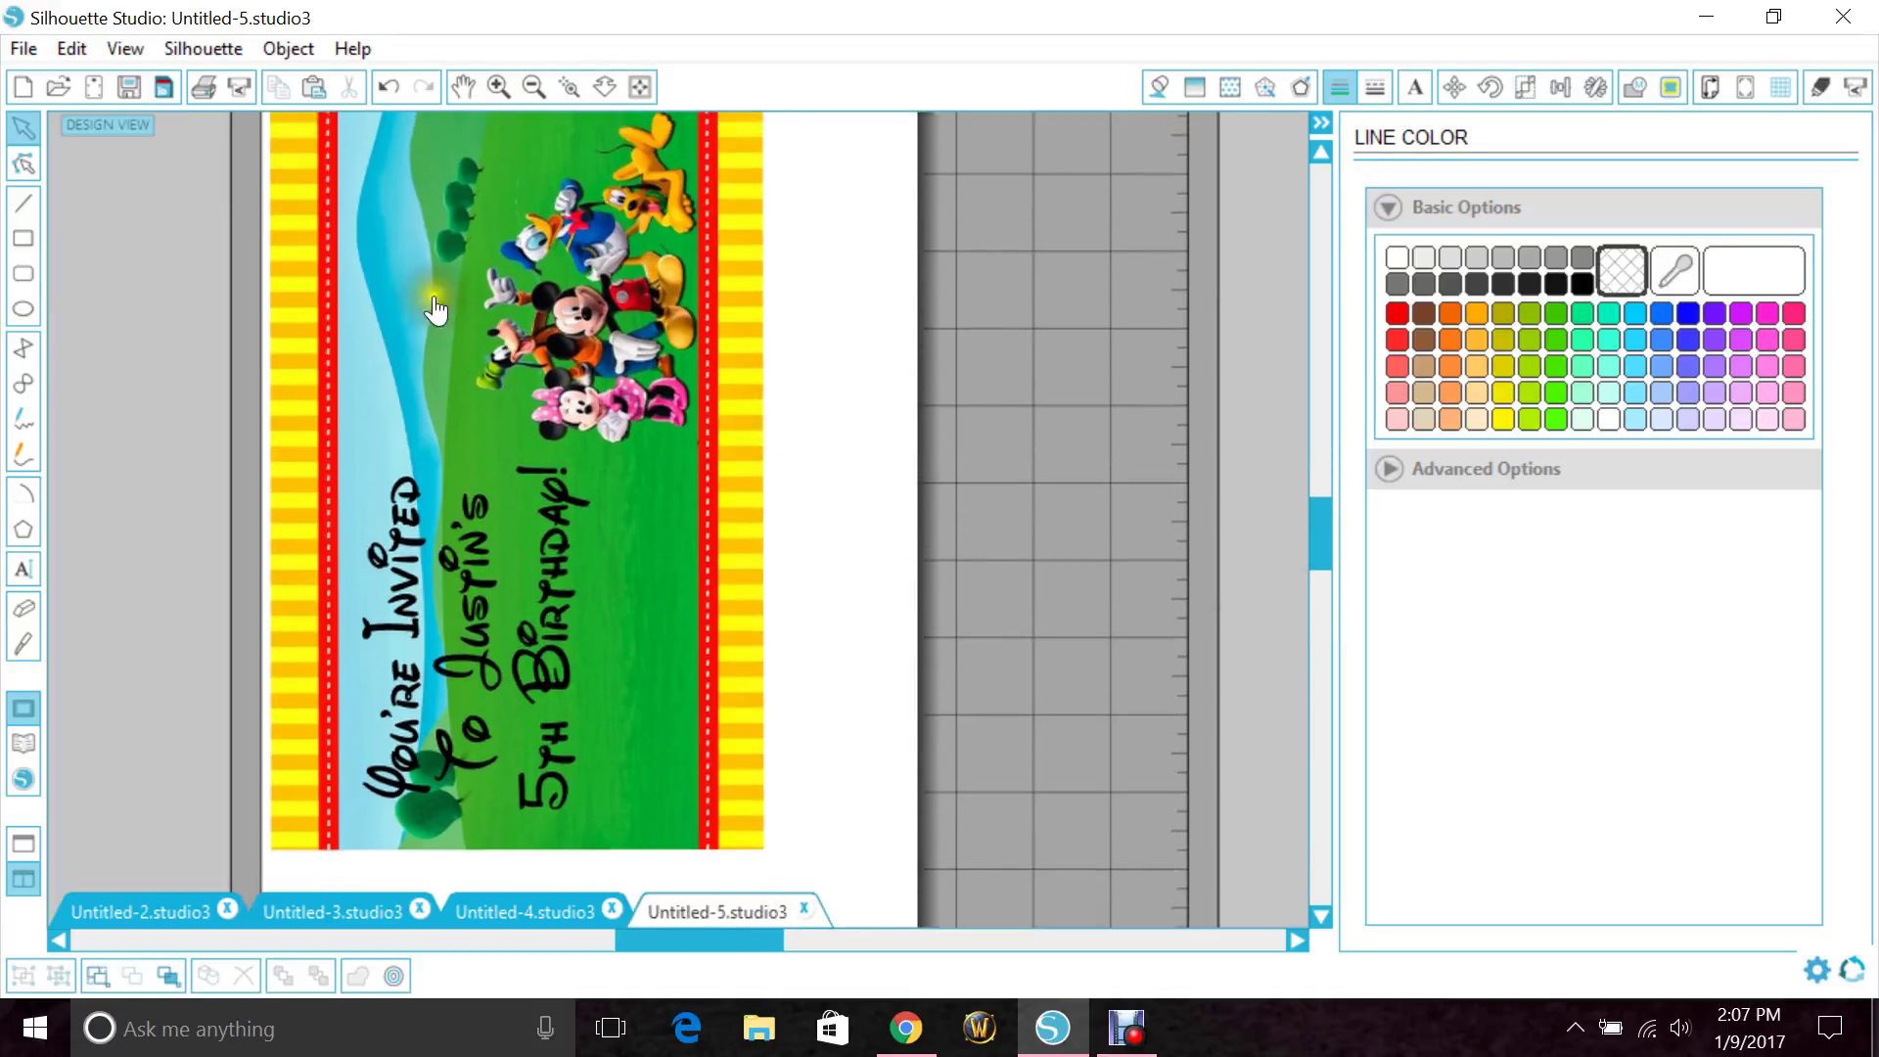
Print the invitation from the File menu to the PDFCreator printer.
{"action": "left_click", "coordinate": [22, 49]}
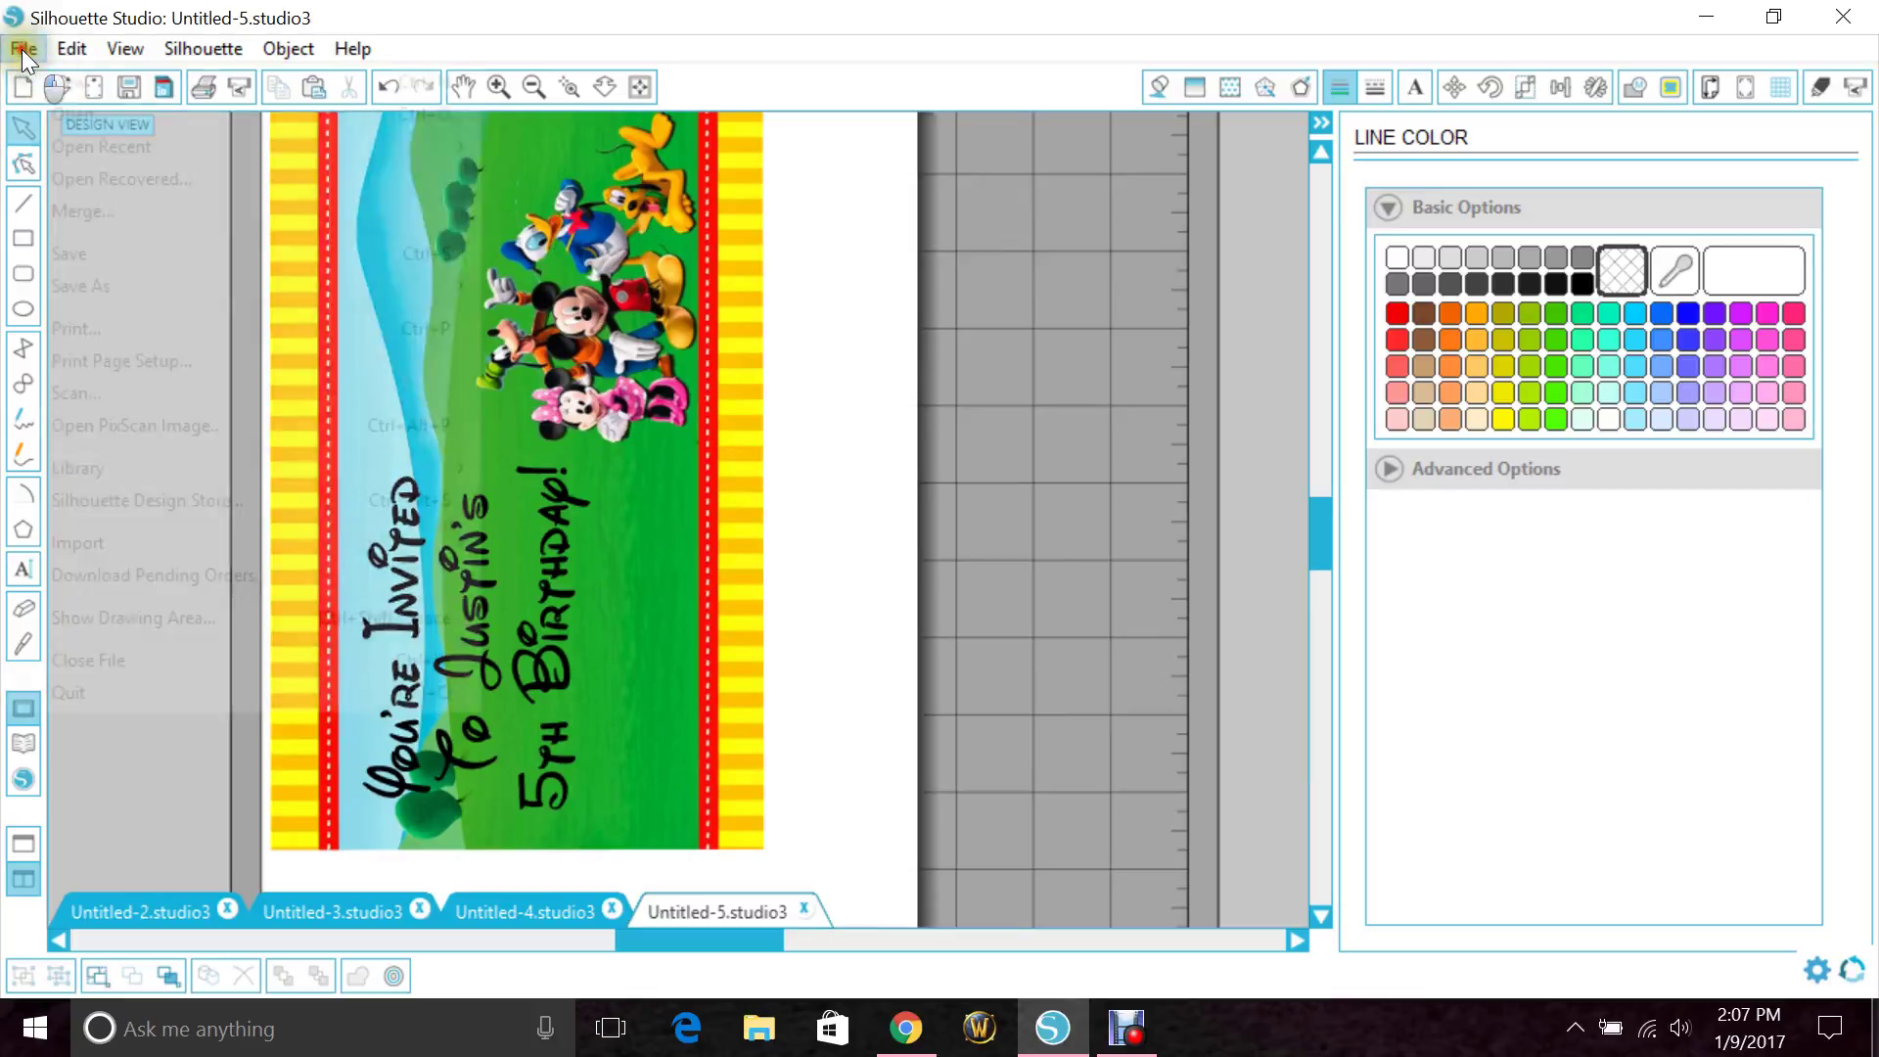
{"action": "left_click", "coordinate": [126, 325]}
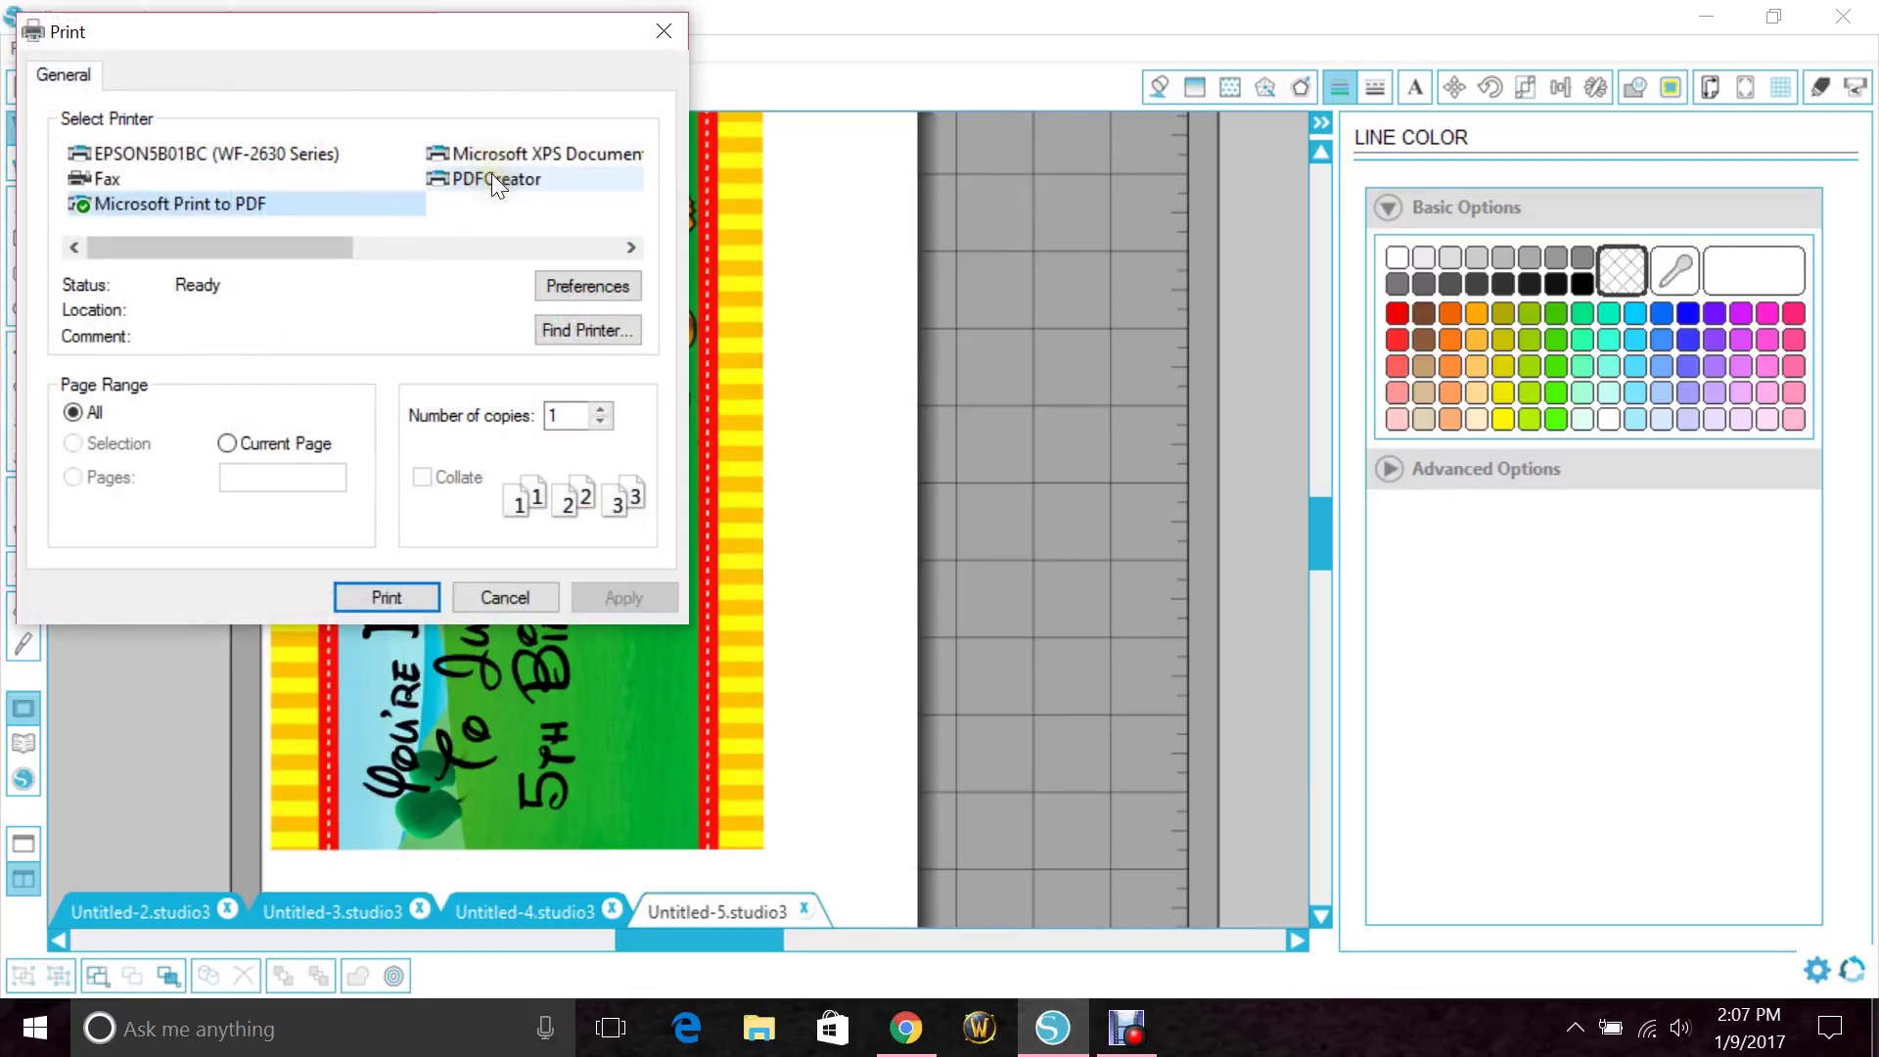
{"action": "left_click", "coordinate": [495, 186]}
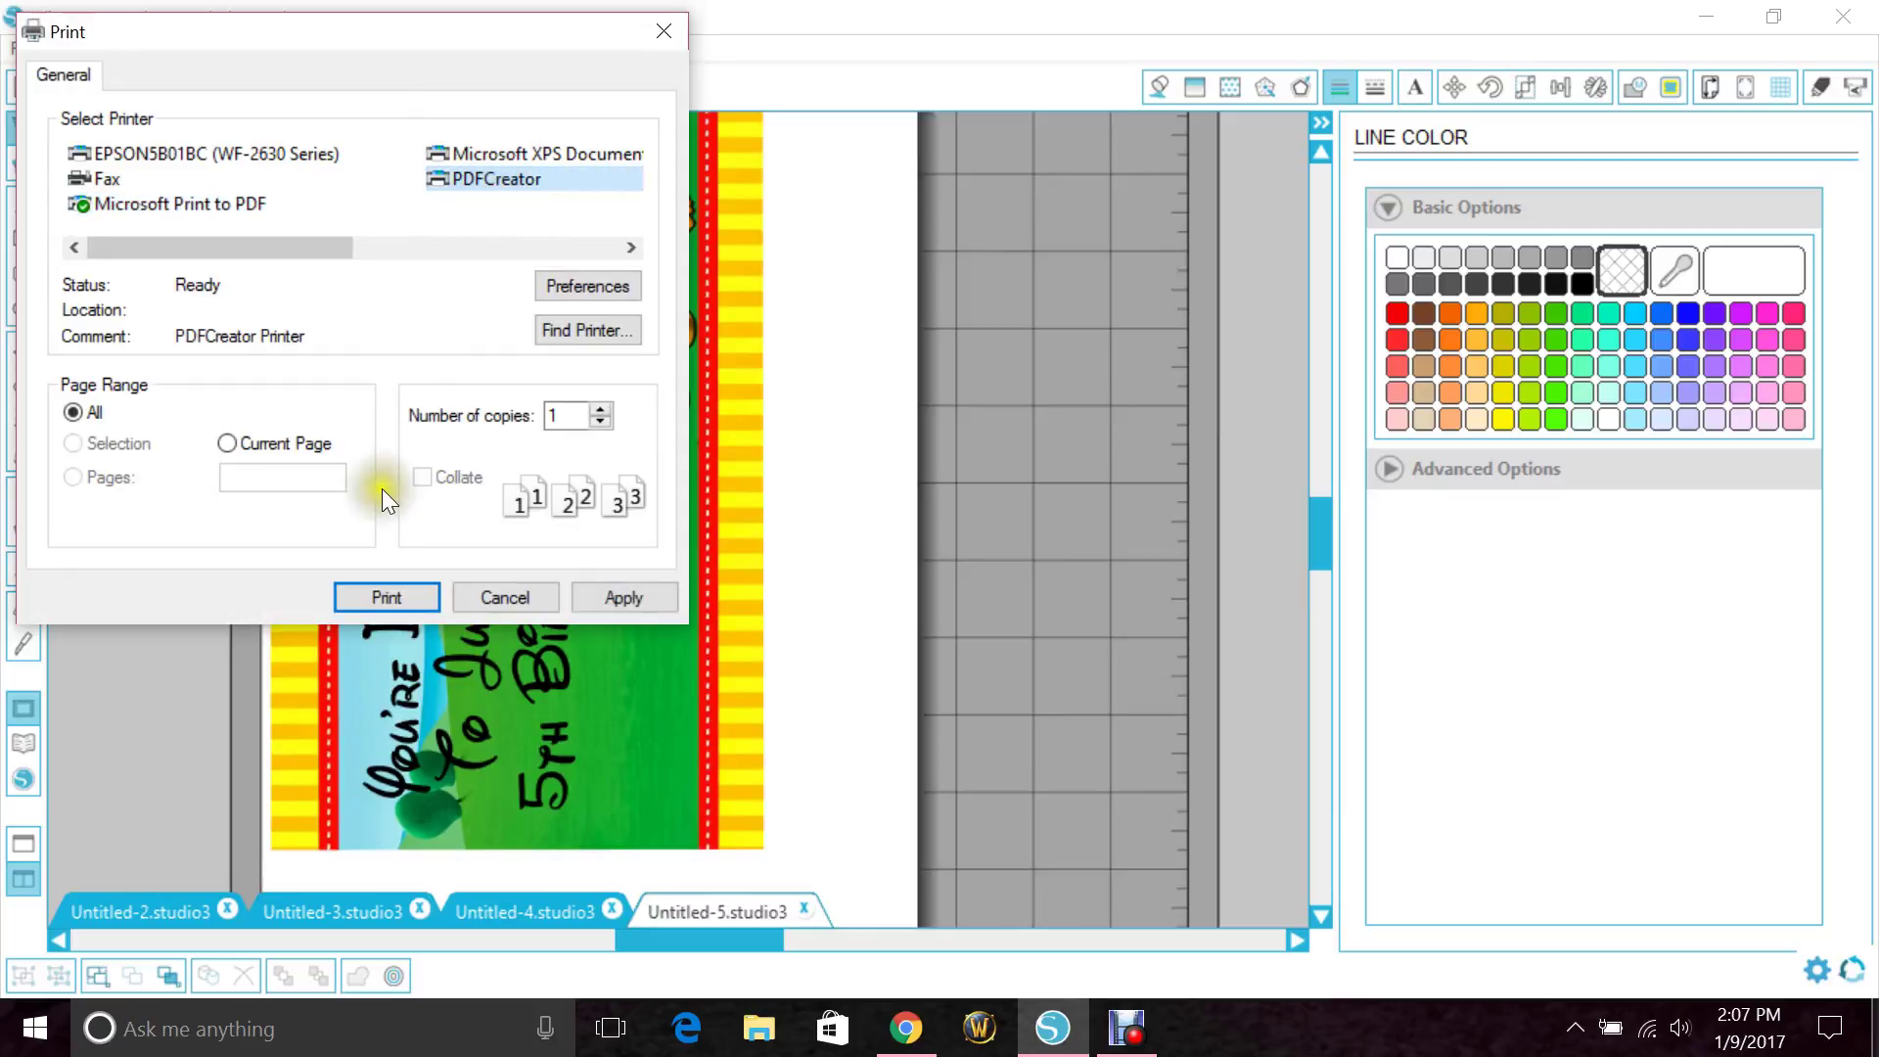
{"action": "left_click", "coordinate": [383, 596]}
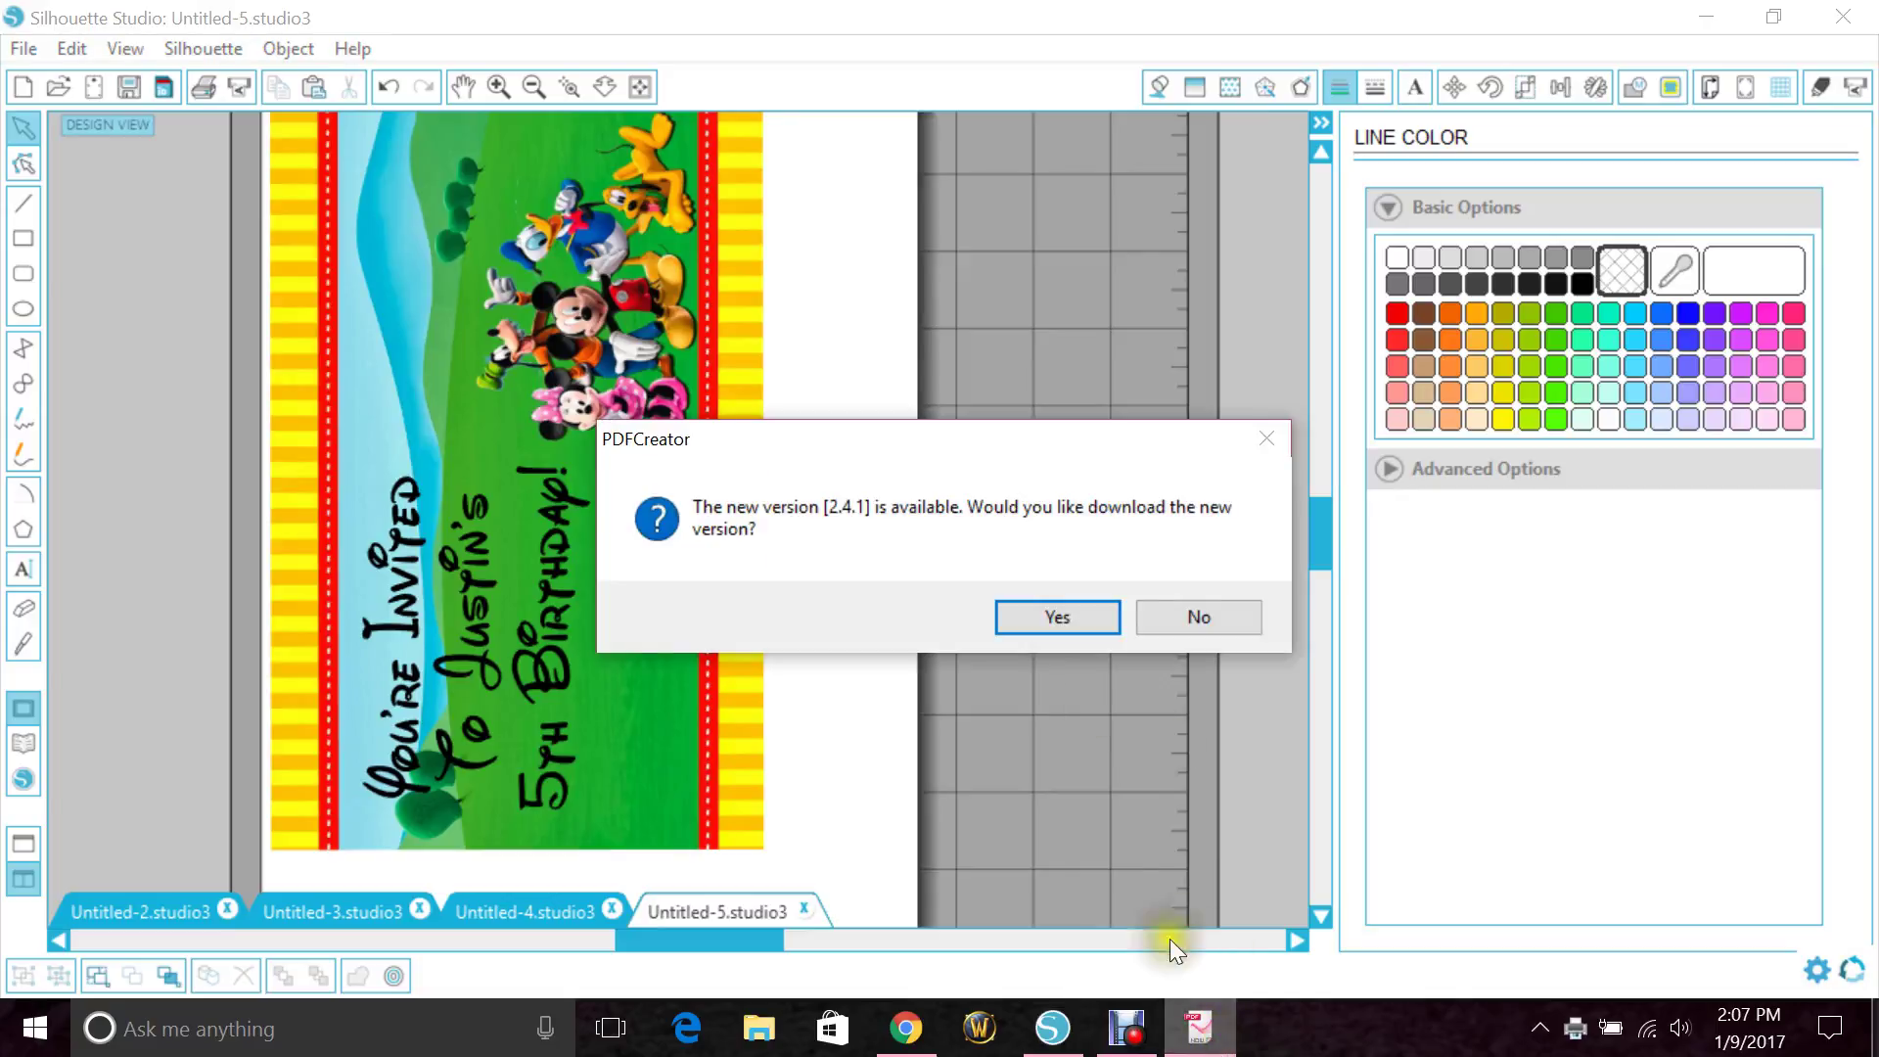
Decline the PDFCreator 2.4.1 update and save the invitation as document.pdf on the Desktop.
{"action": "left_click", "coordinate": [1190, 616]}
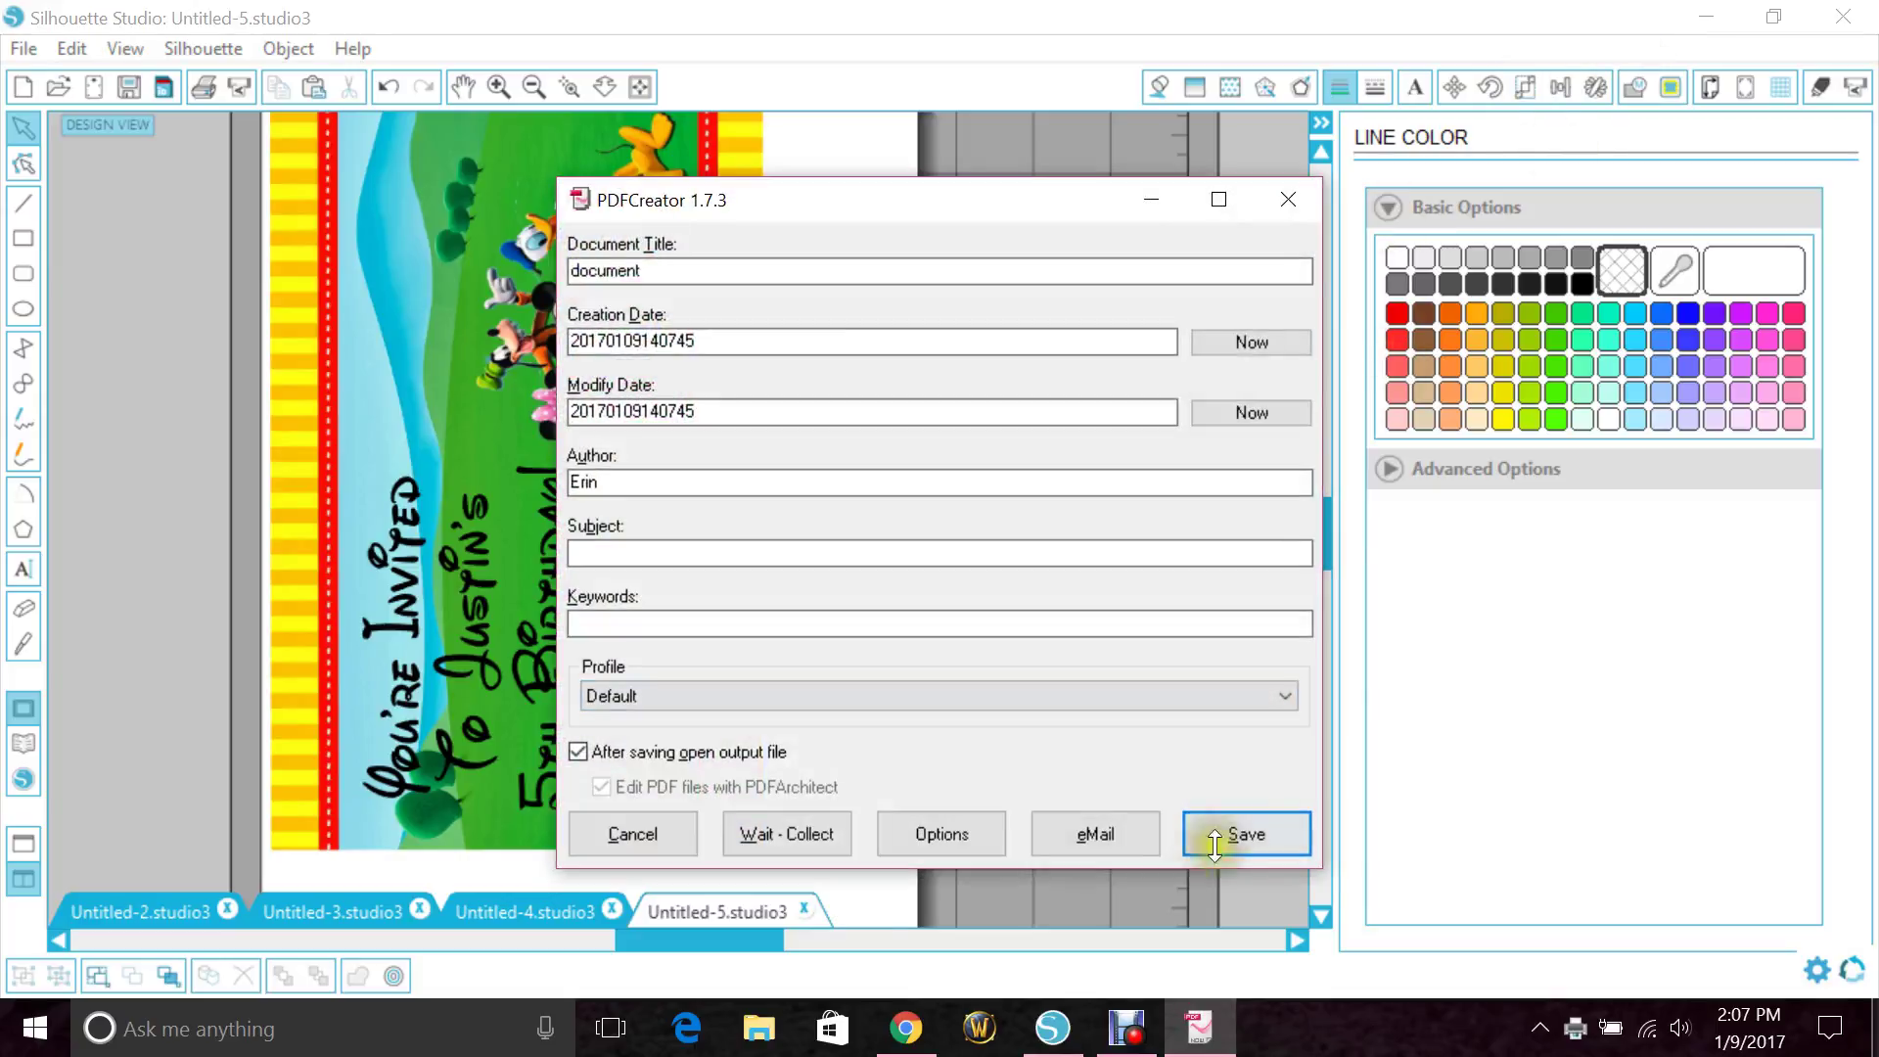
{"action": "left_click_drag", "start_coordinate": [577, 271], "coordinate": [701, 280]}
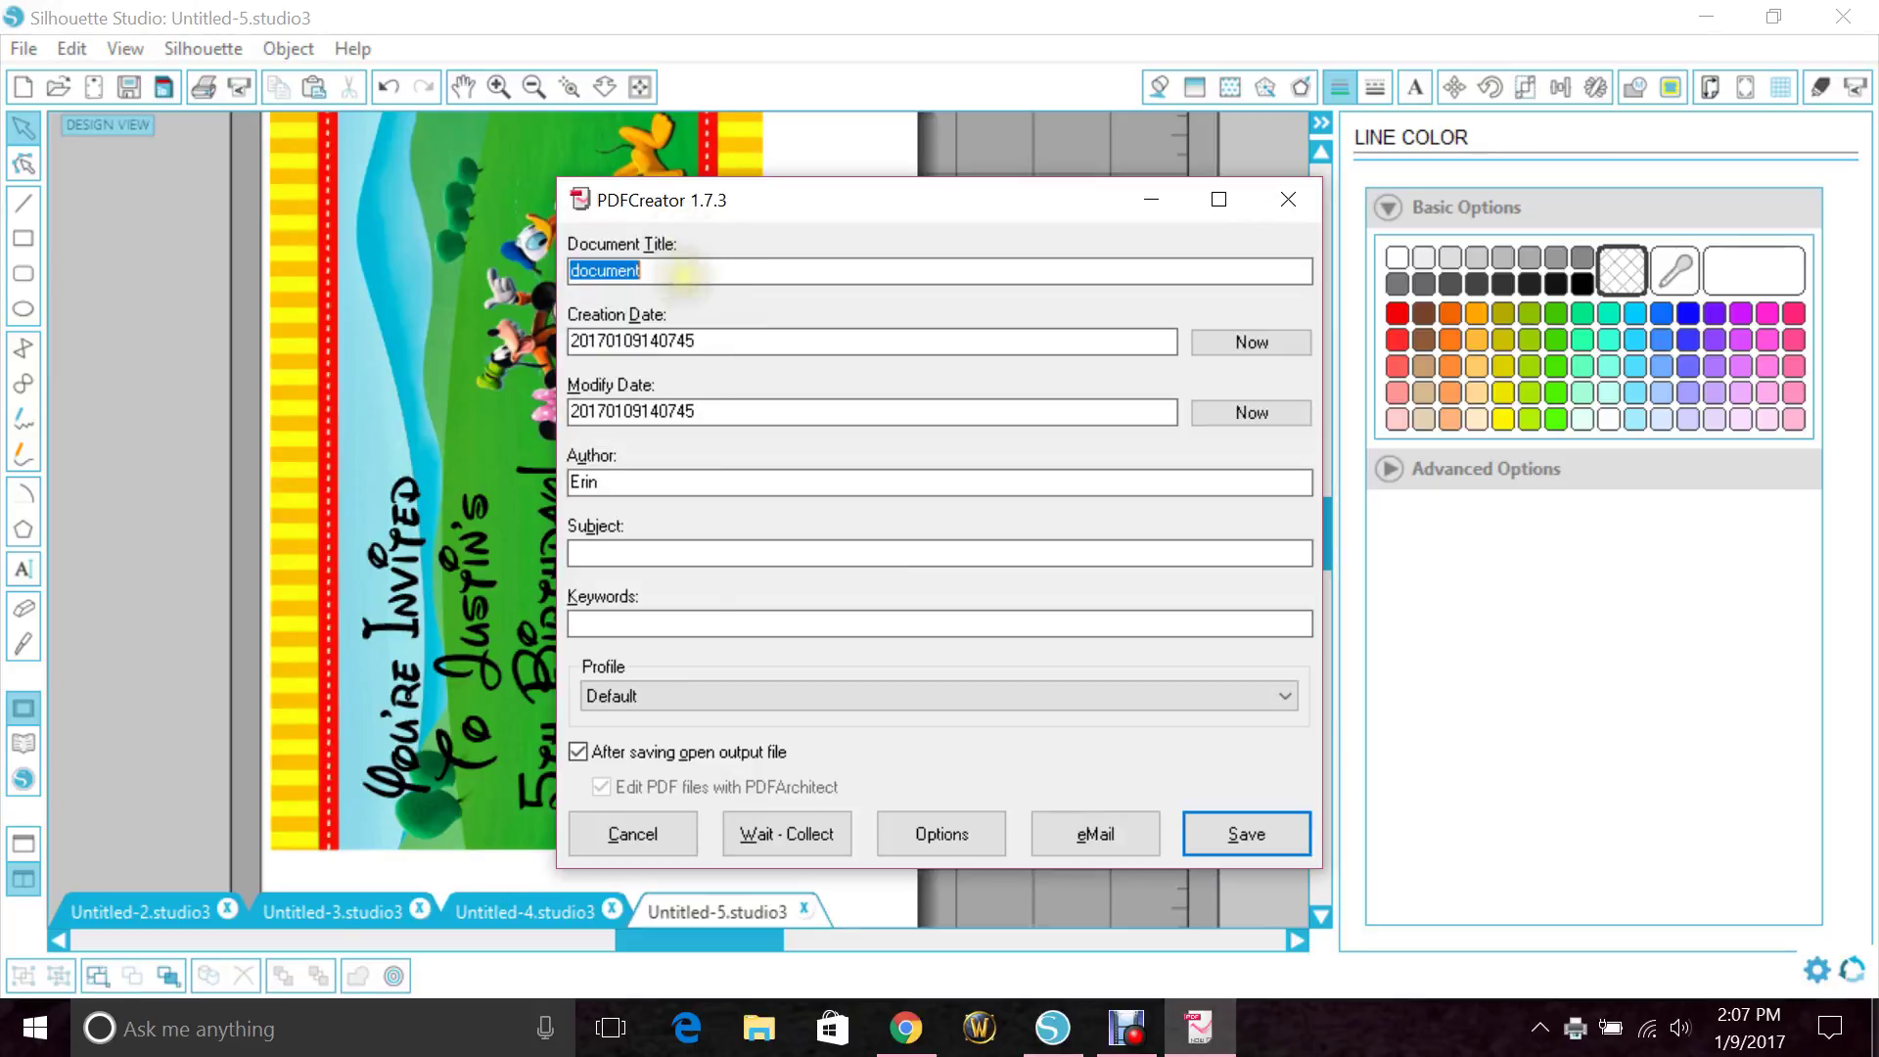
{"action": "left_click", "coordinate": [1219, 831]}
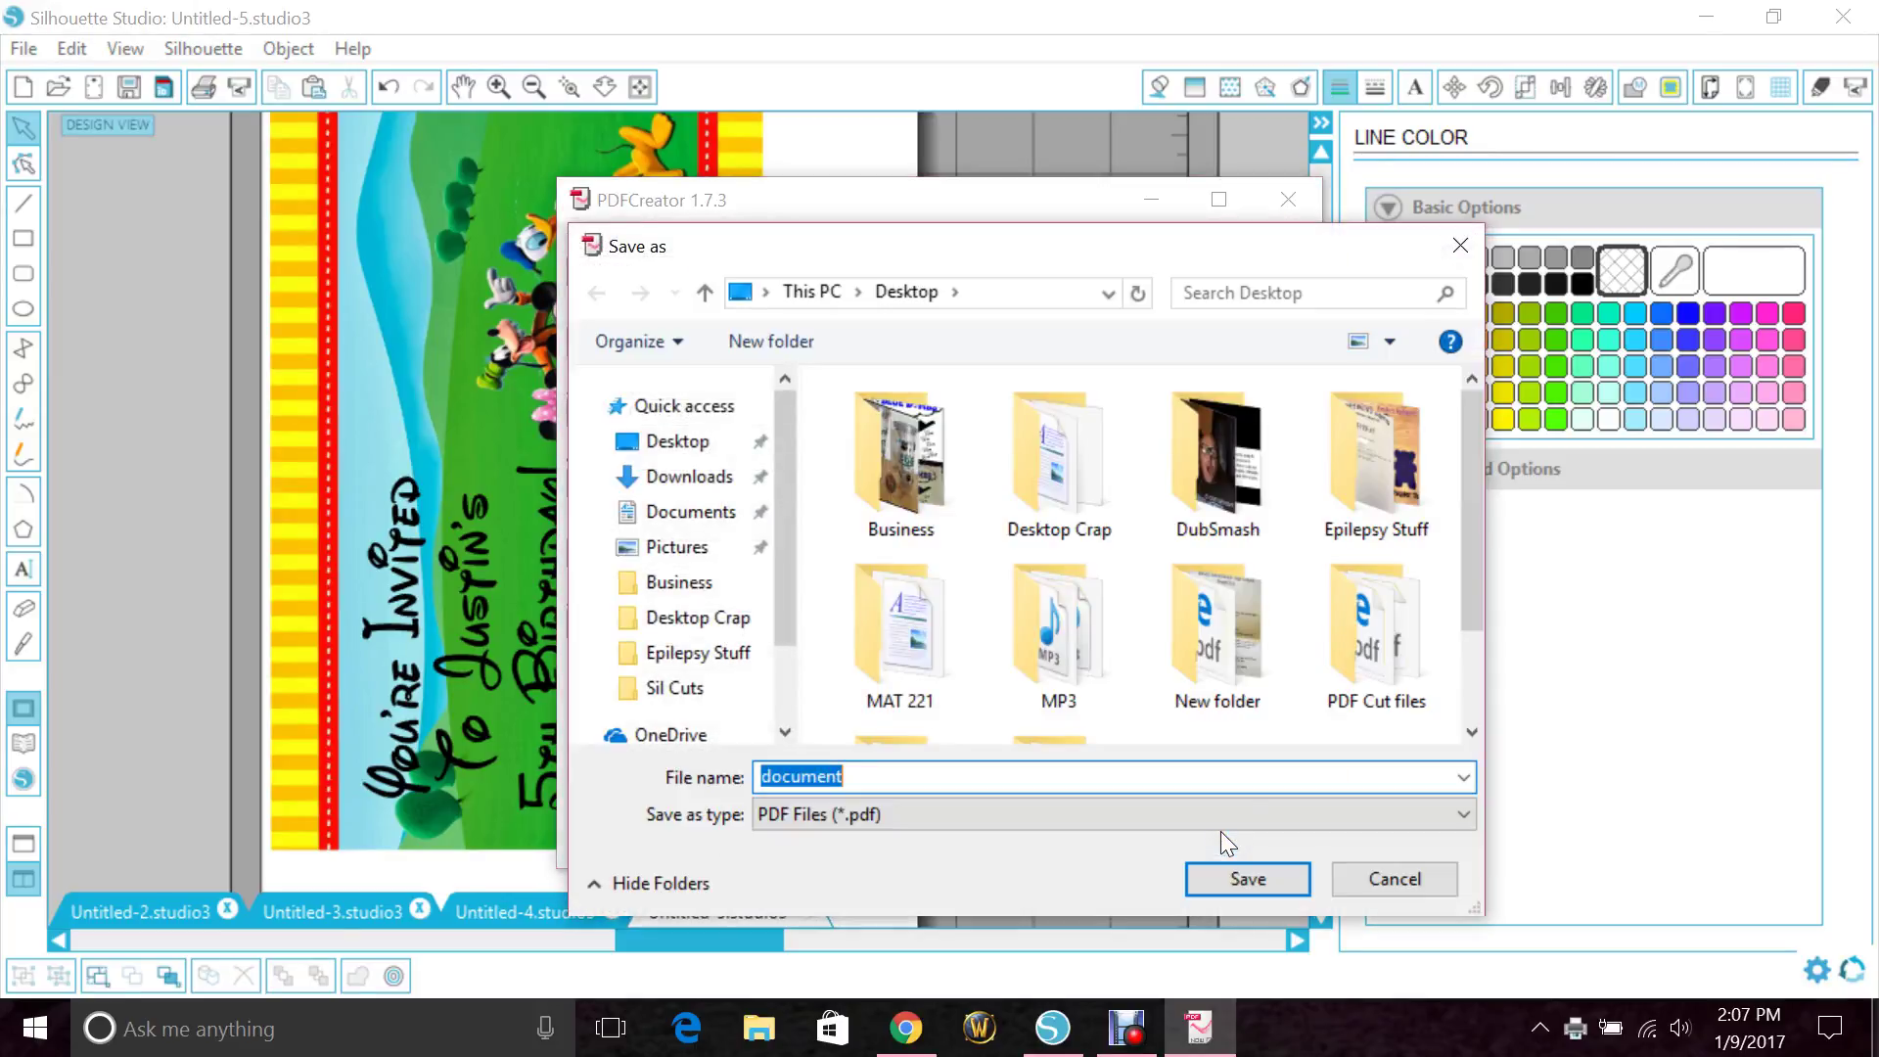
{"action": "left_click", "coordinate": [1217, 884]}
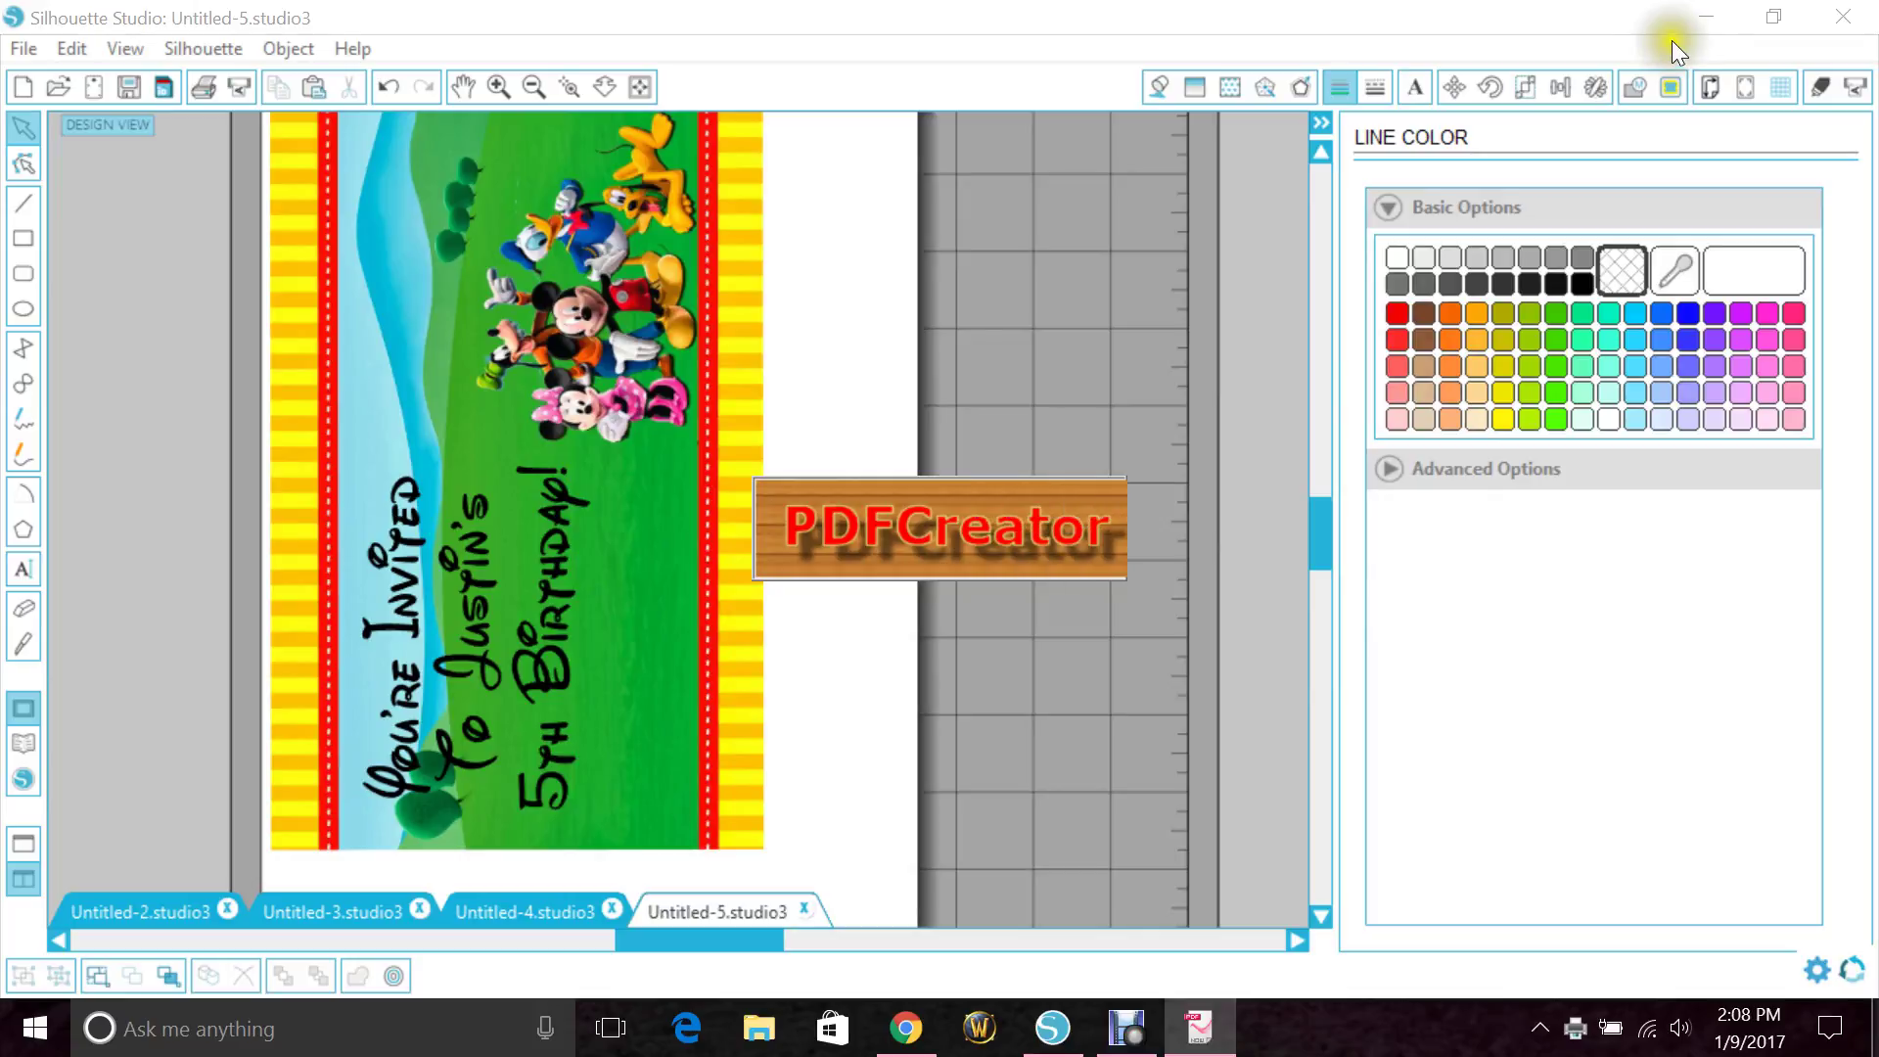
Minimize Silhouette Studio and scroll through document.pdf in Edge to check the one-page invitation.
{"action": "left_click", "coordinate": [1694, 21]}
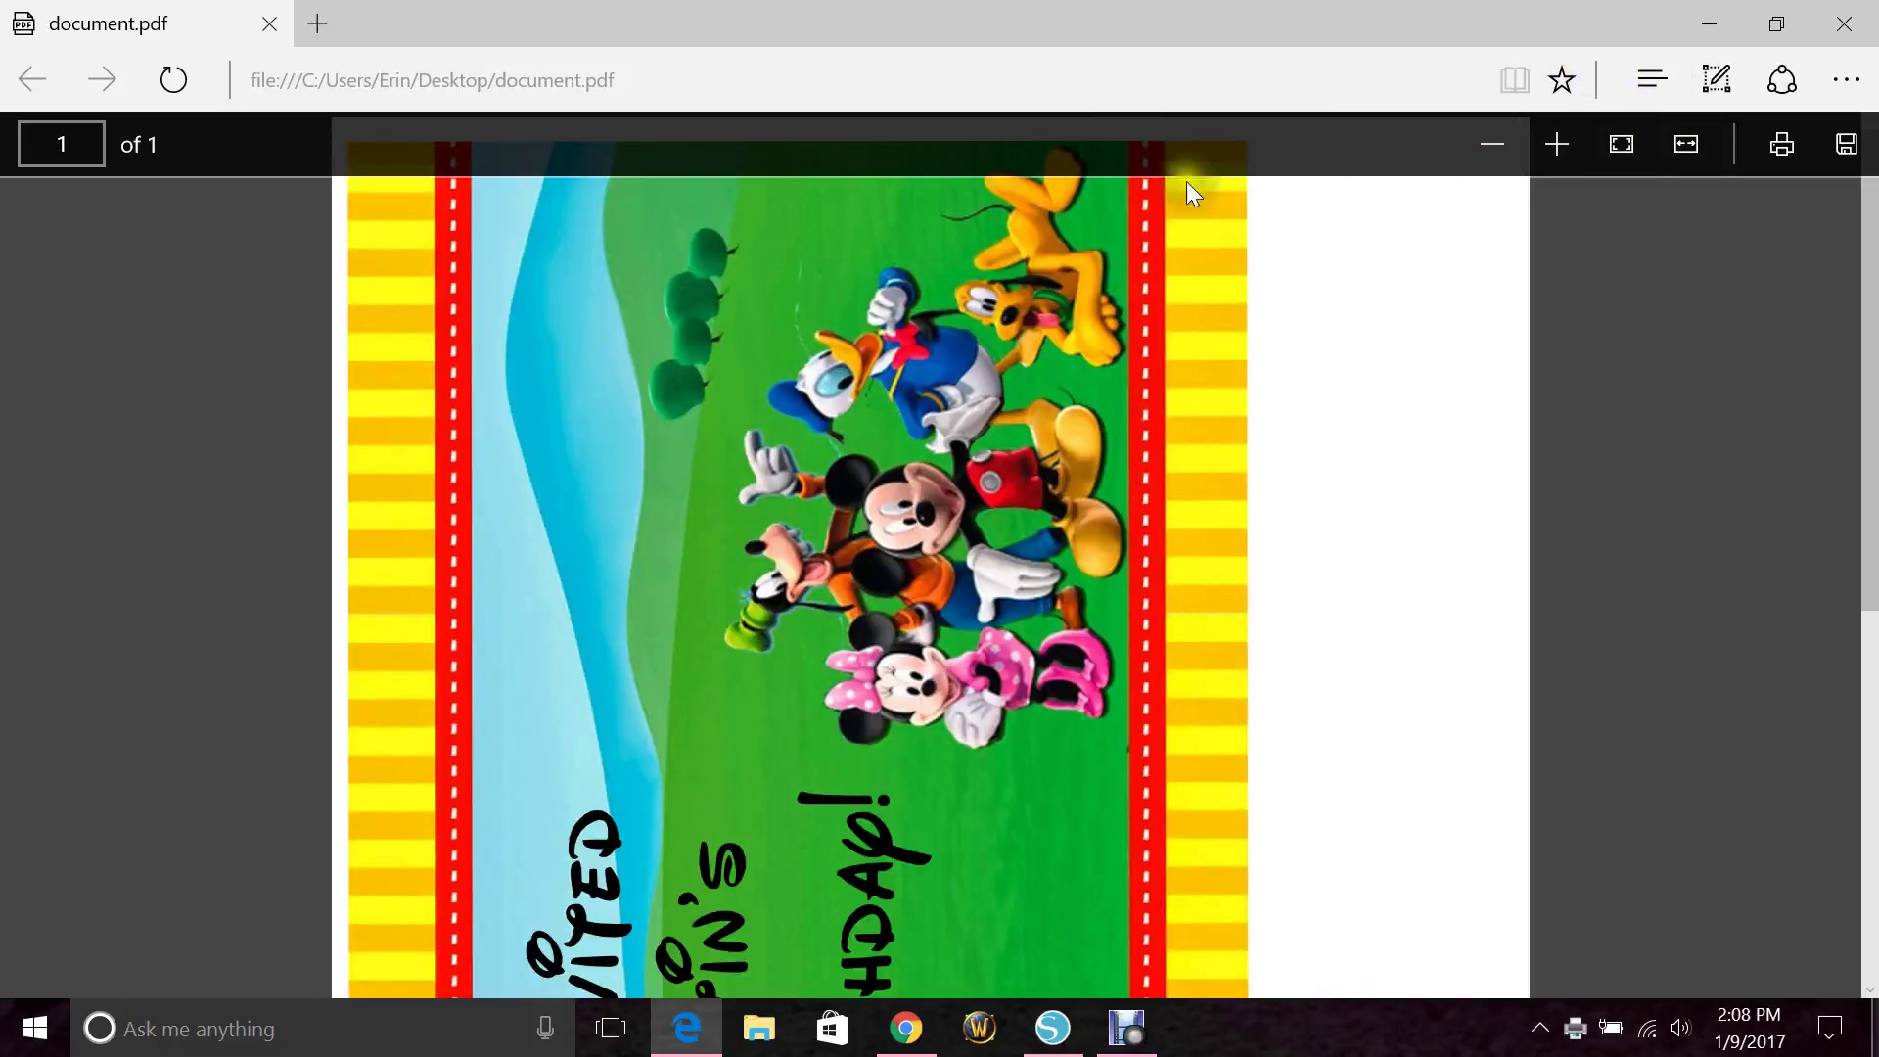
{"action": "scroll", "coordinate": [1494, 437], "scroll_direction": "down", "scroll_amount": 10}
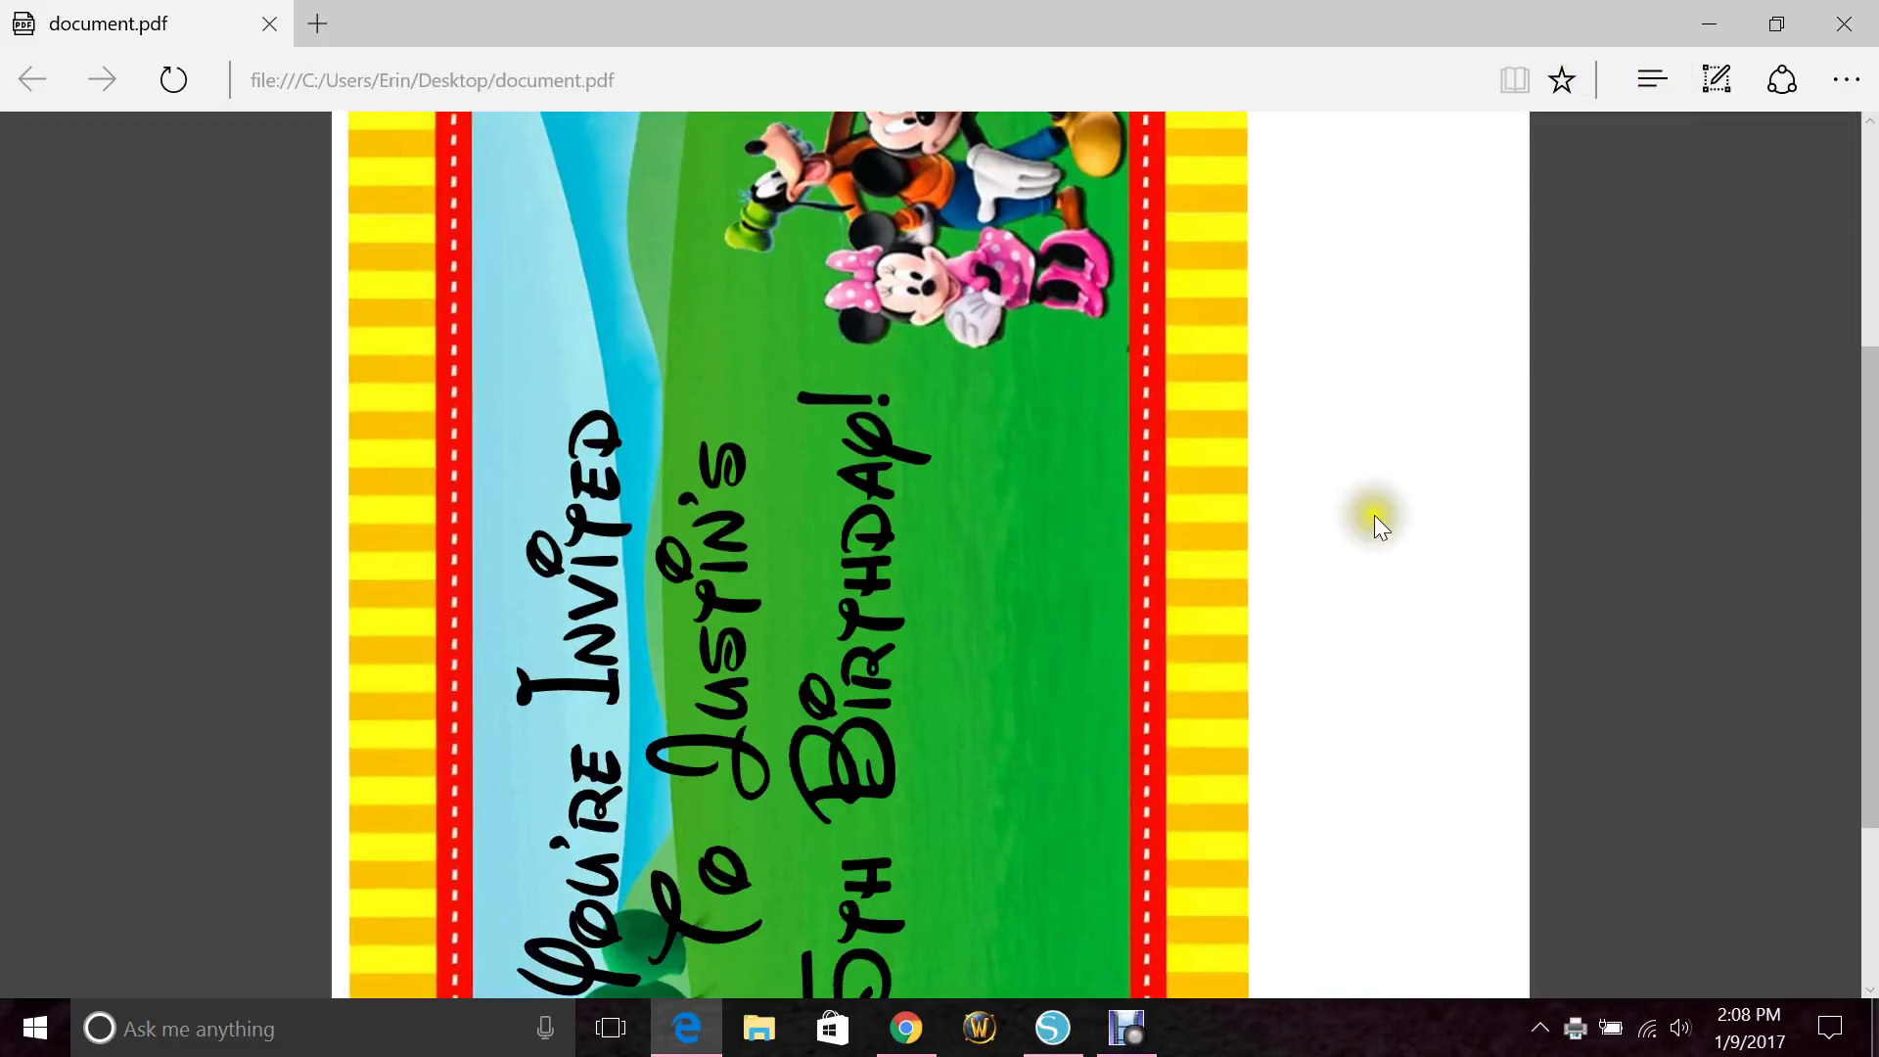
{"action": "scroll", "coordinate": [1374, 519], "scroll_direction": "up", "scroll_amount": 5}
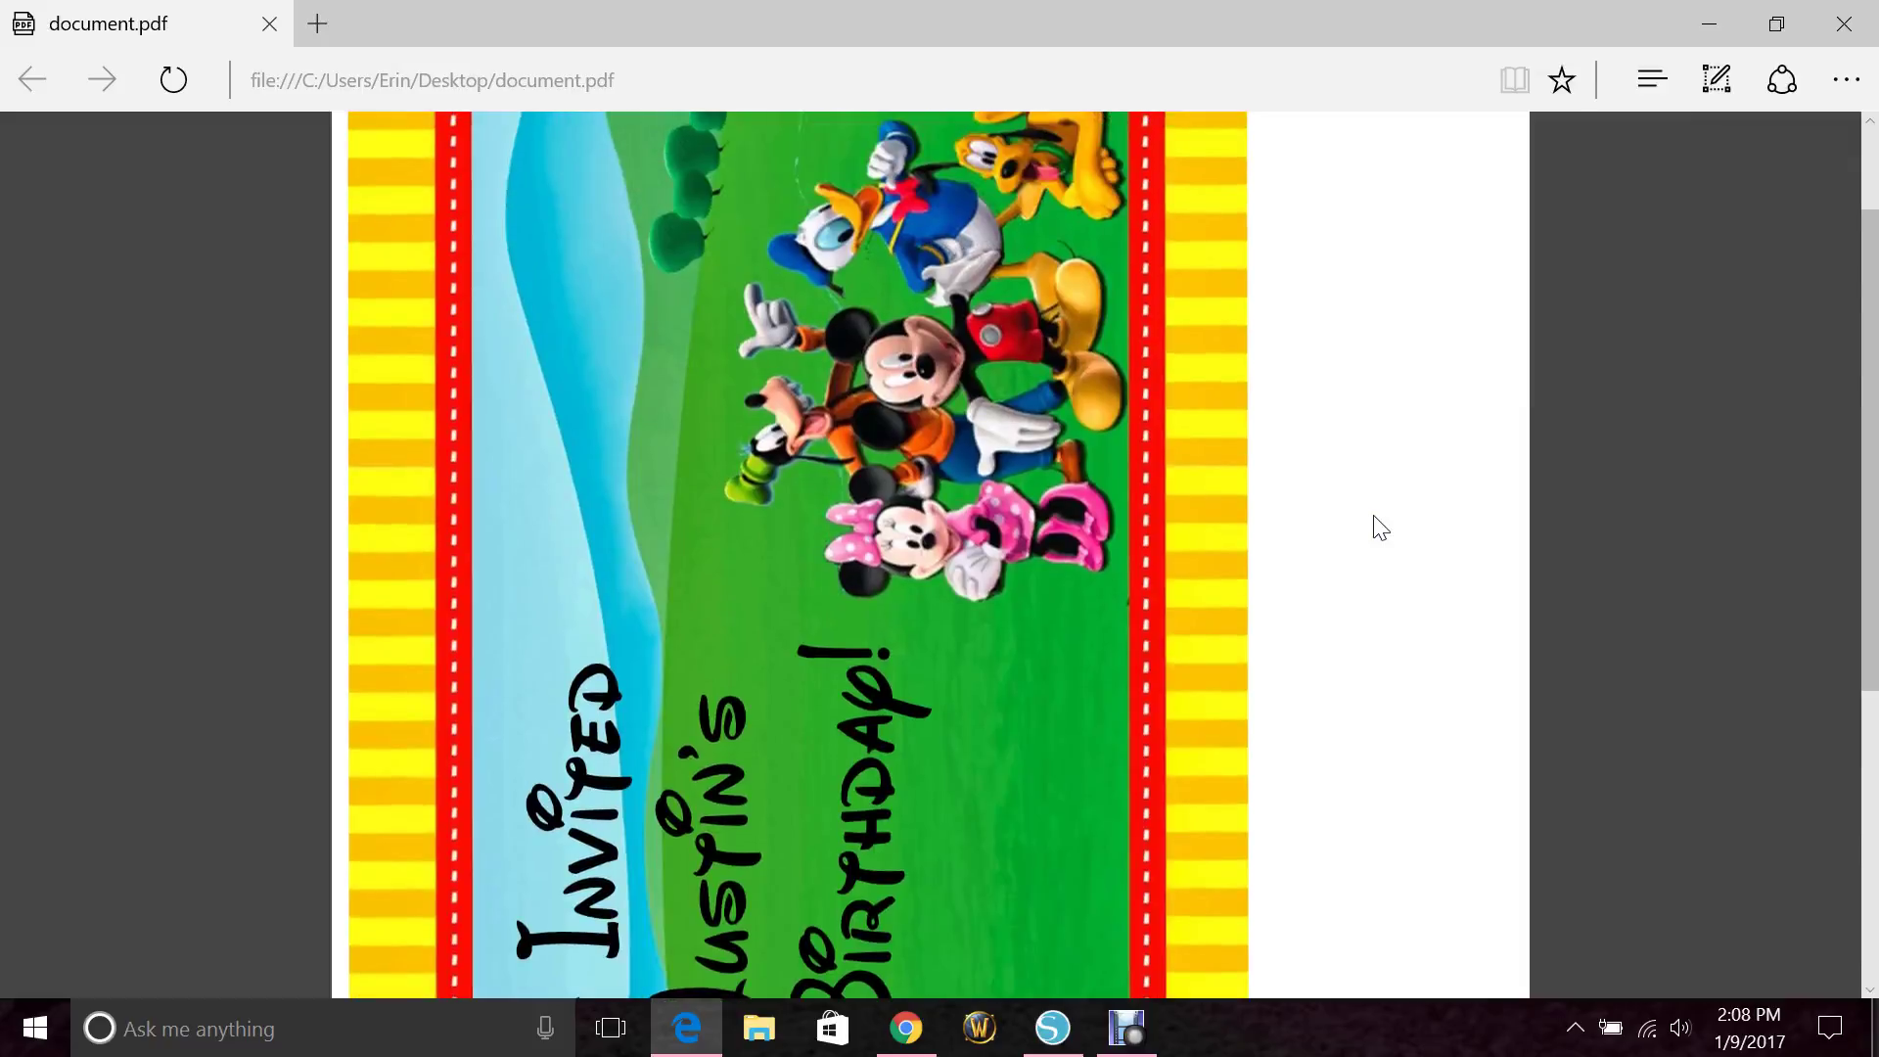
{"action": "scroll", "coordinate": [822, 715], "scroll_direction": "down", "scroll_amount": 2}
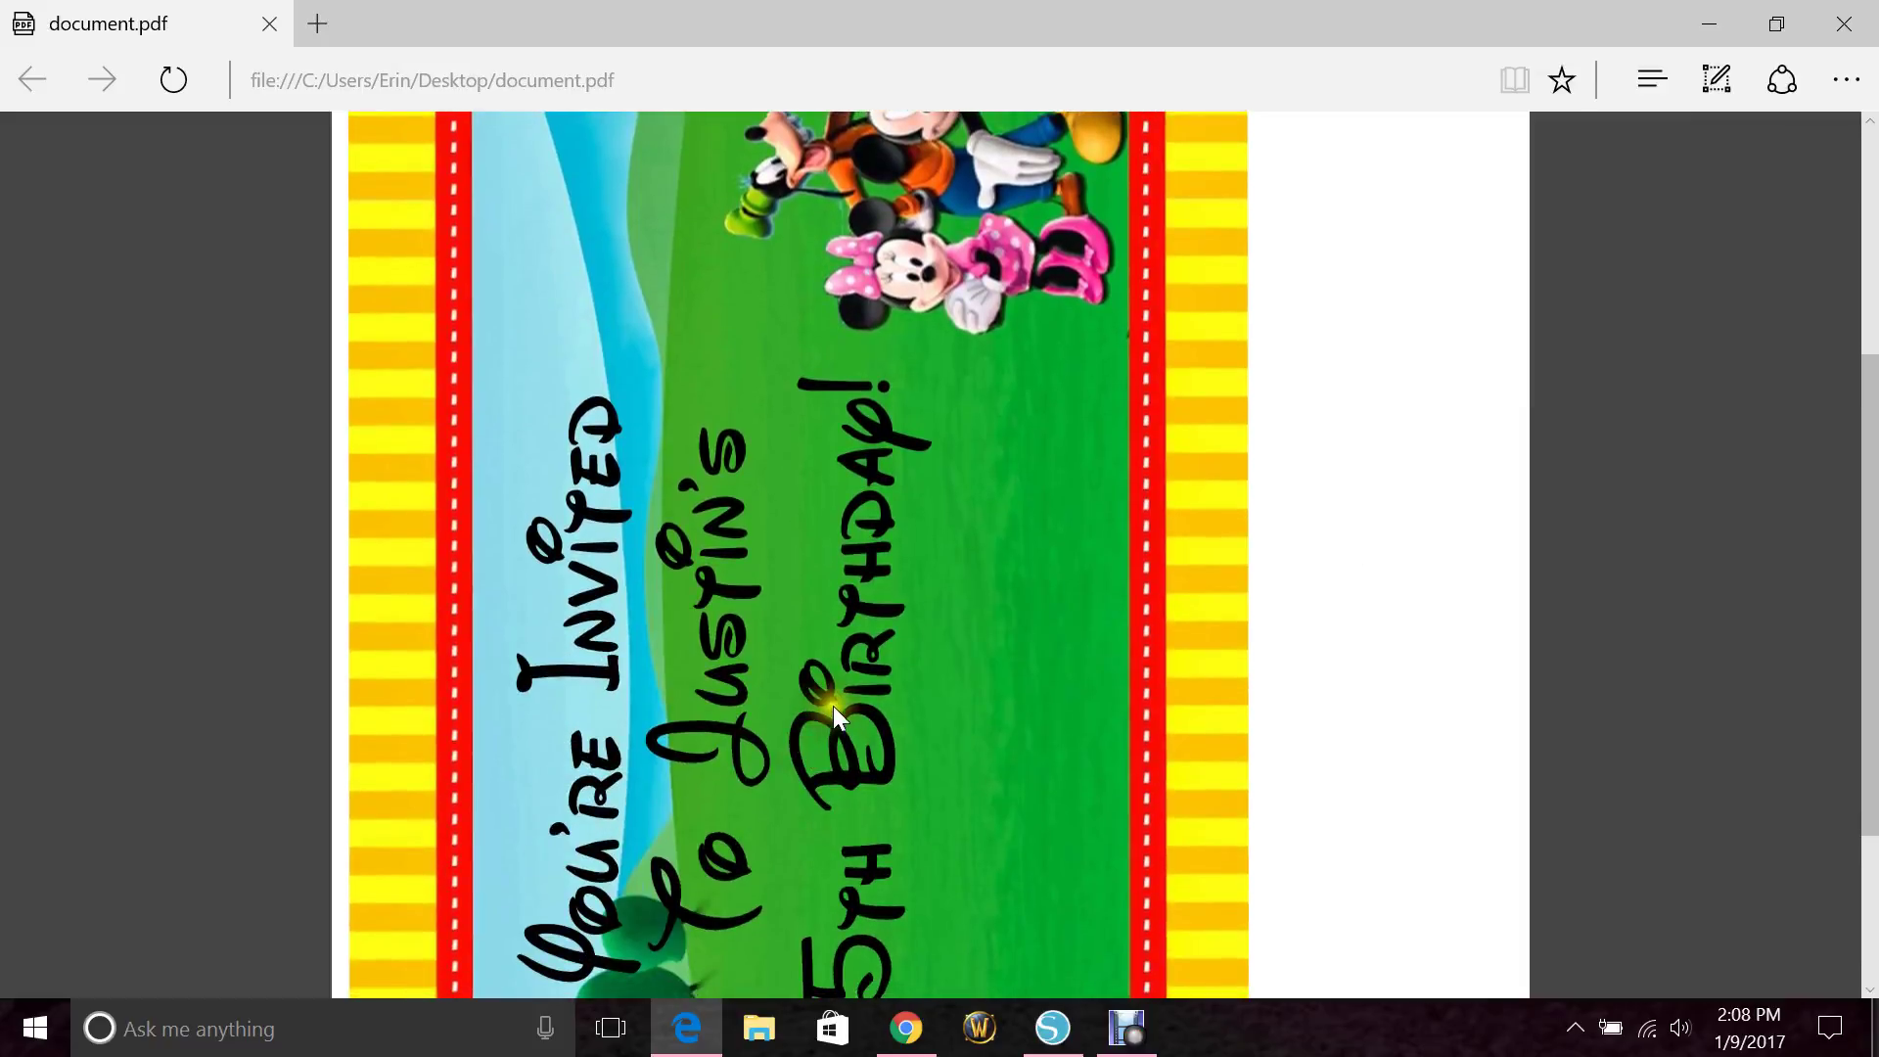
{"action": "scroll", "coordinate": [1027, 636], "scroll_direction": "down", "scroll_amount": 2}
{"action": "scroll", "coordinate": [1339, 658], "scroll_direction": "up", "scroll_amount": 2}
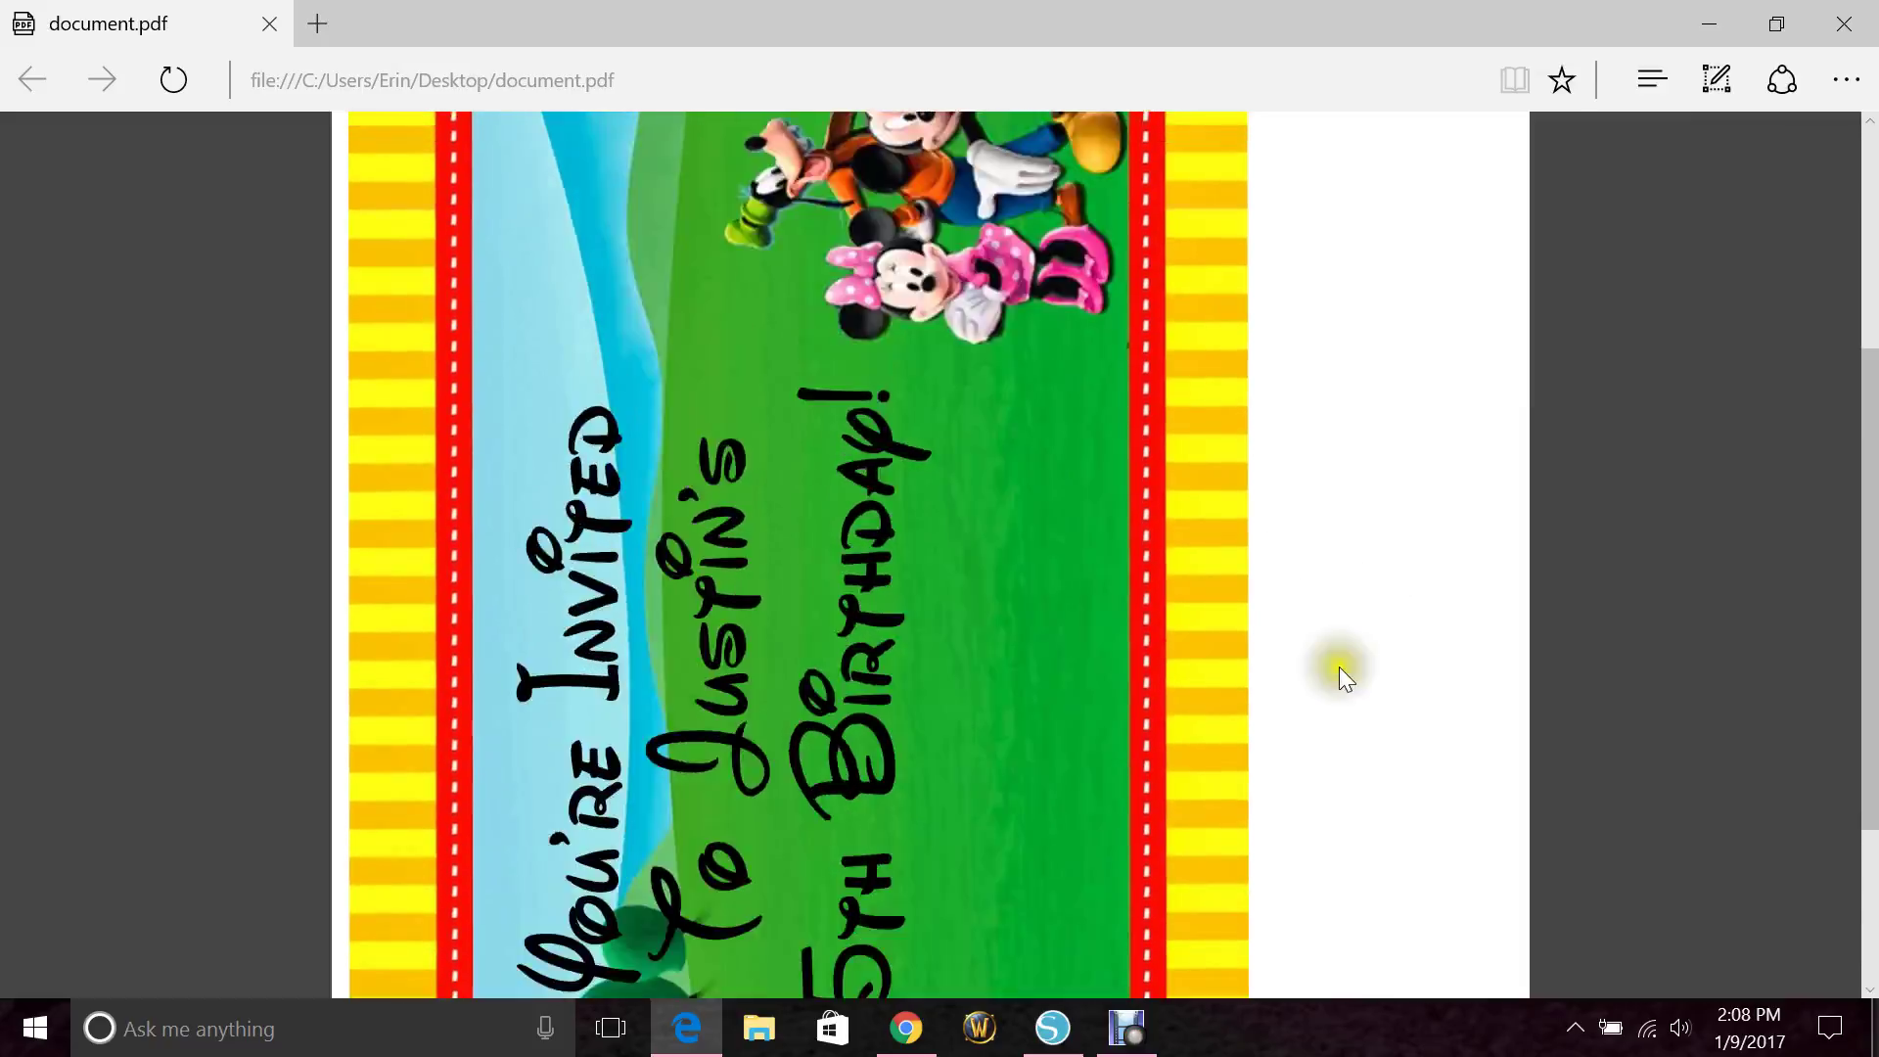
{"action": "scroll", "coordinate": [1338, 666], "scroll_direction": "up", "scroll_amount": 5}
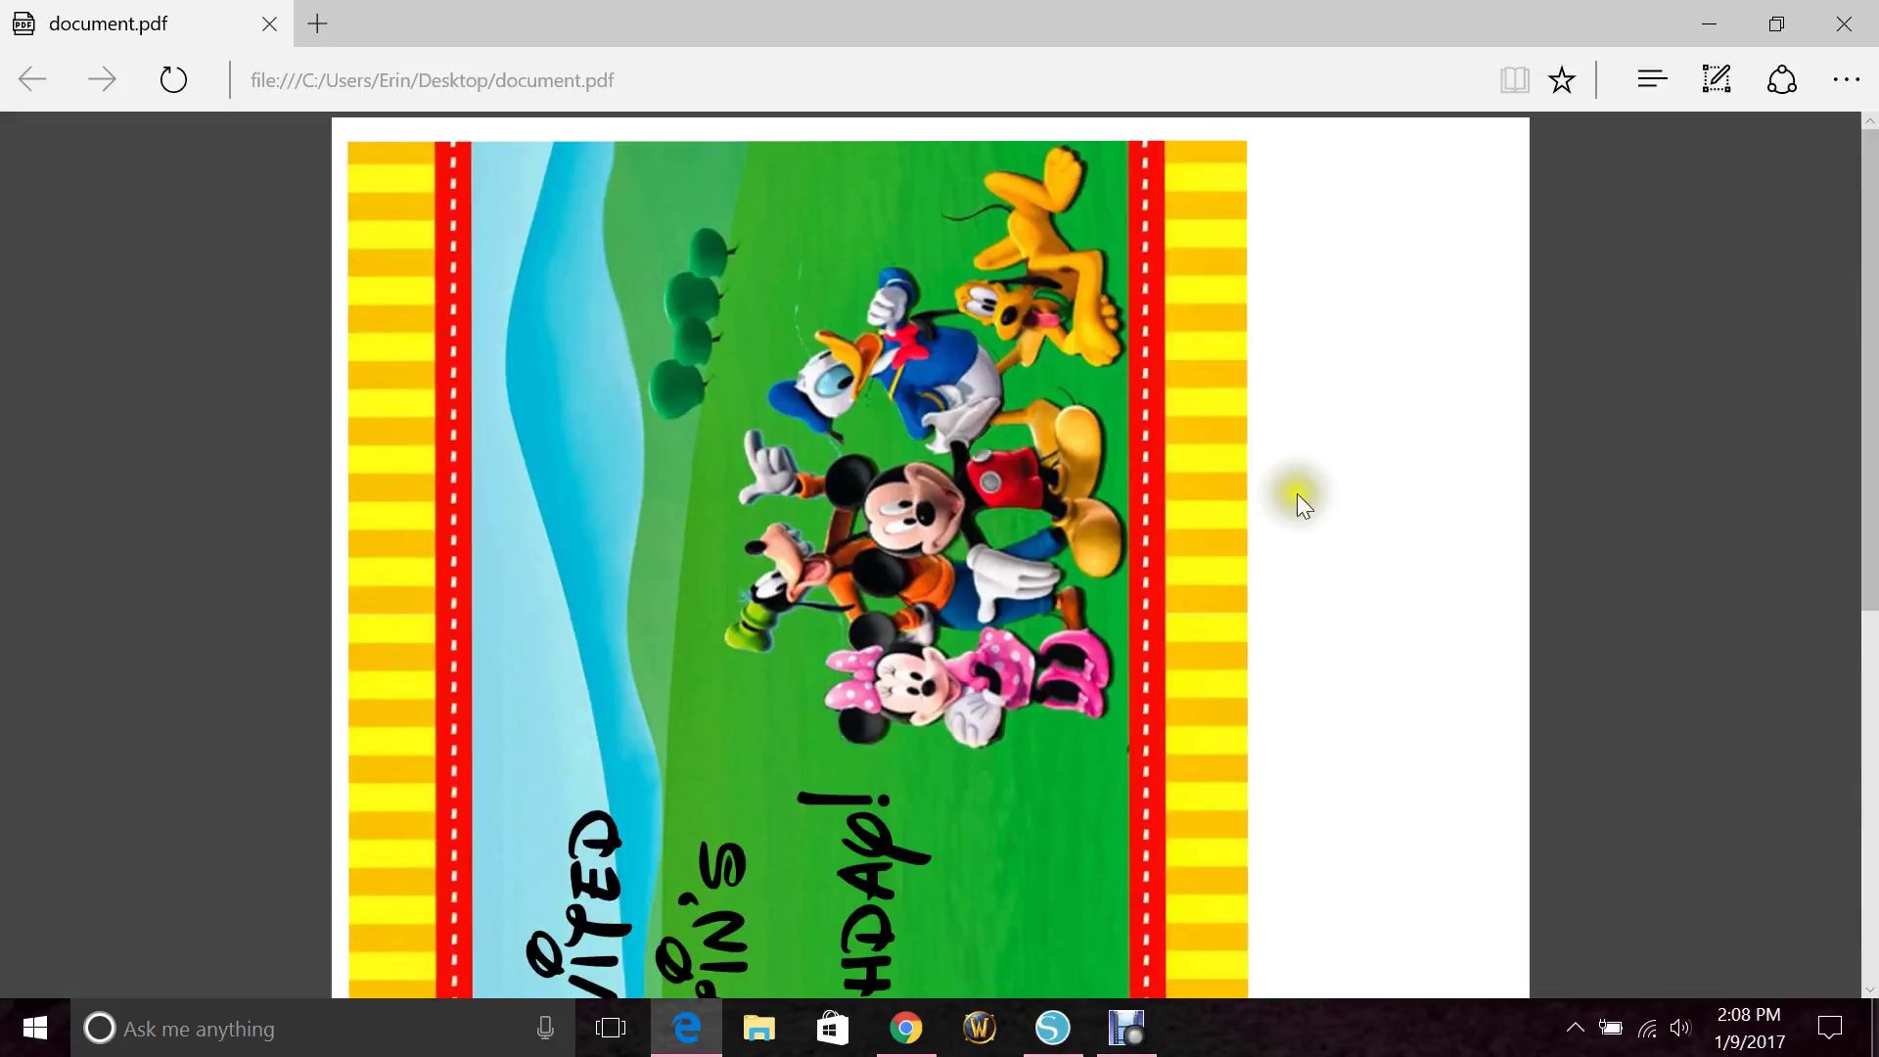